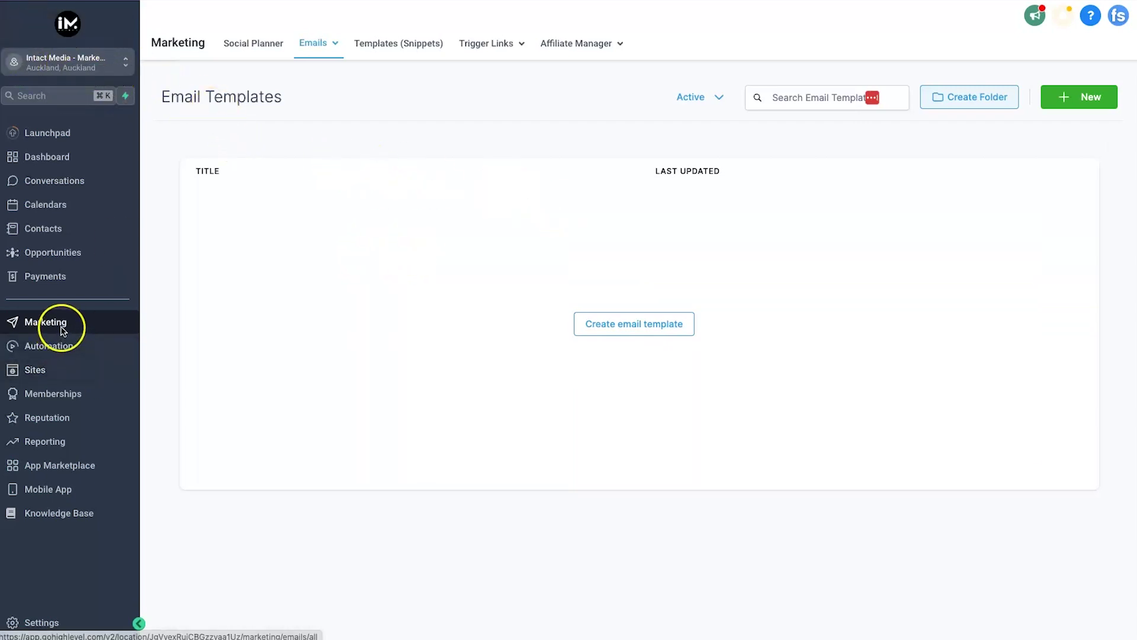
# Open the Email Templates list from the Marketing Emails dropdown
pyautogui.moveTo(317, 50)
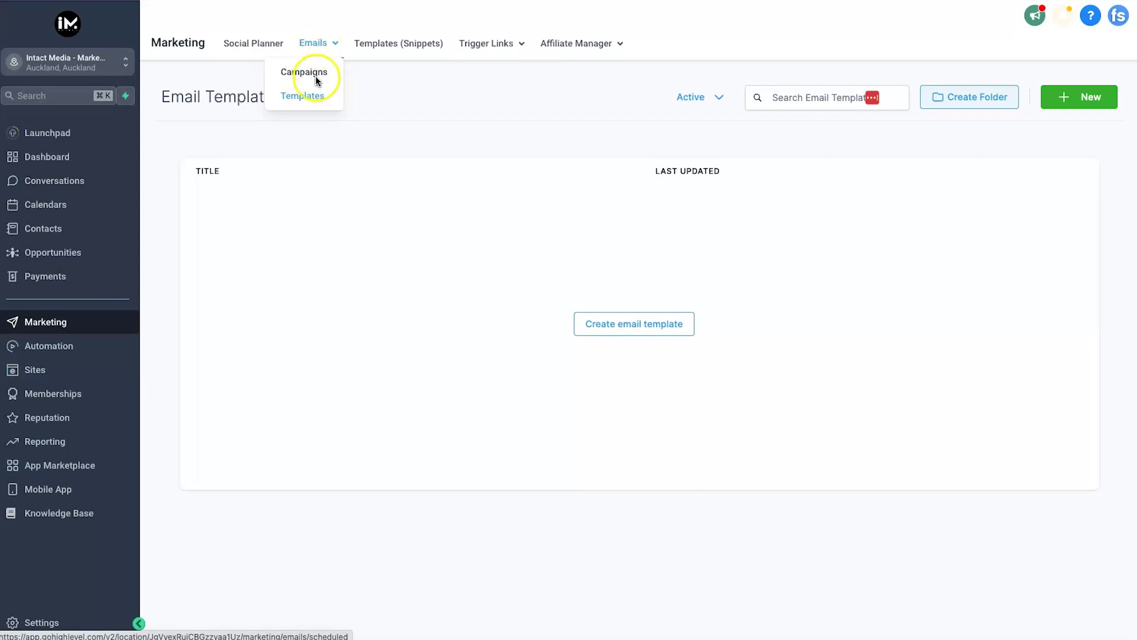
pyautogui.click(309, 101)
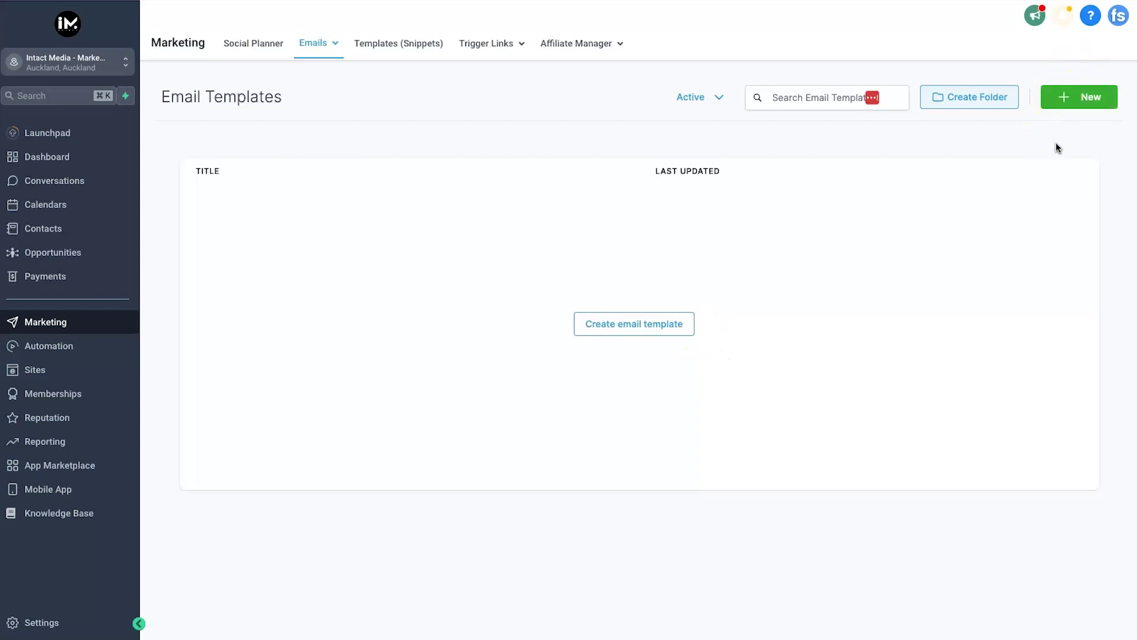
# Create a new Blank Template in the Design Editor and select its 'Start from scratch' block
pyautogui.click(1066, 102)
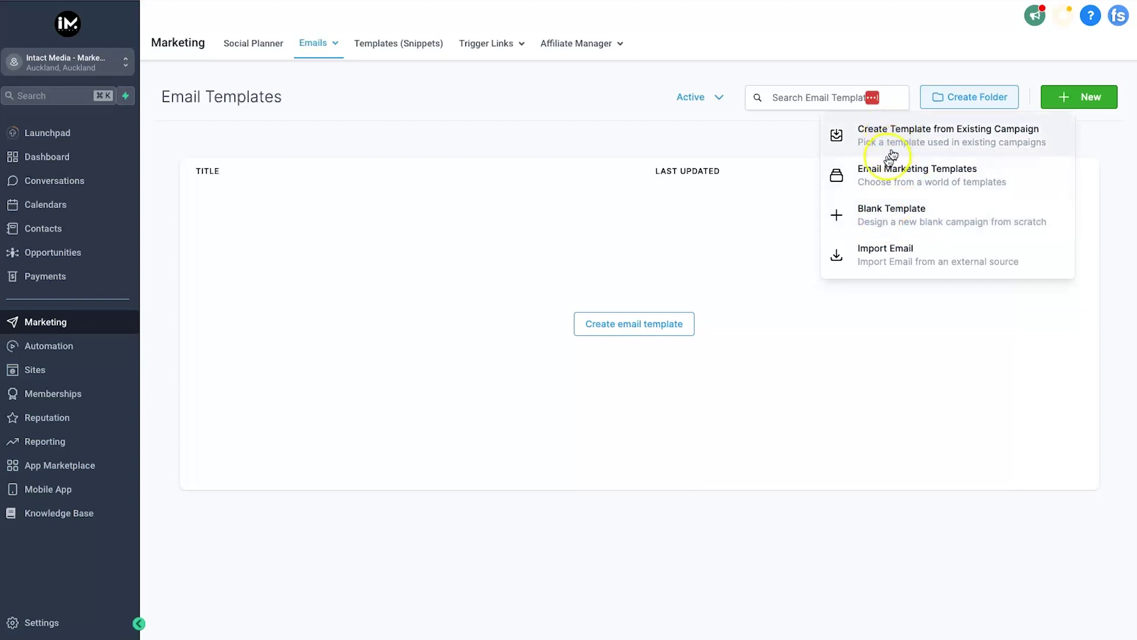
pyautogui.click(881, 219)
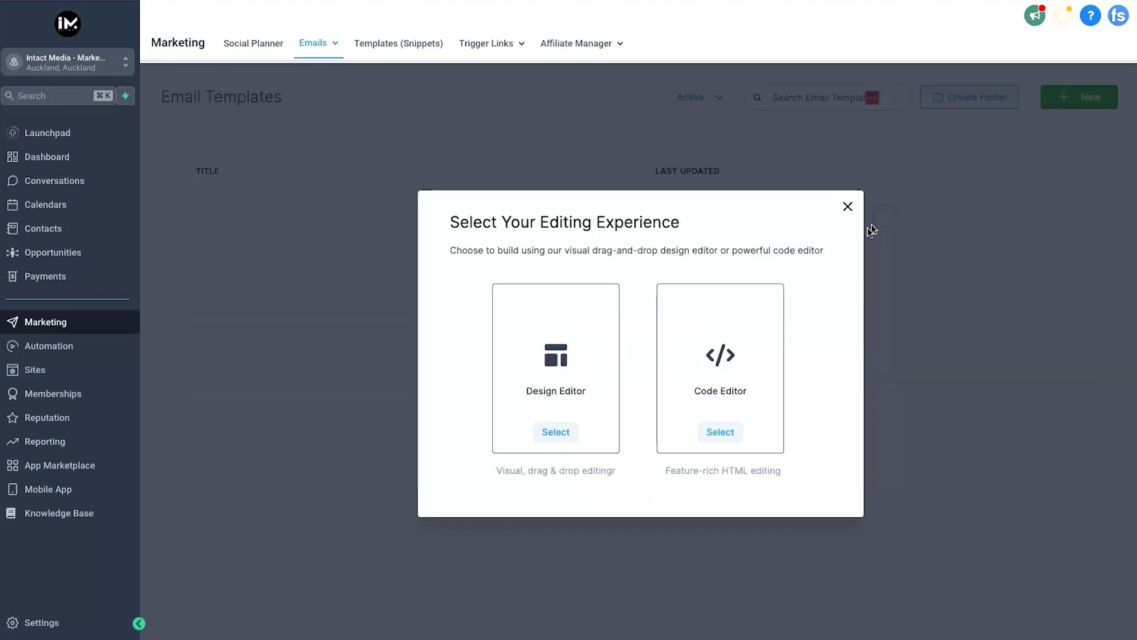
pyautogui.click(549, 433)
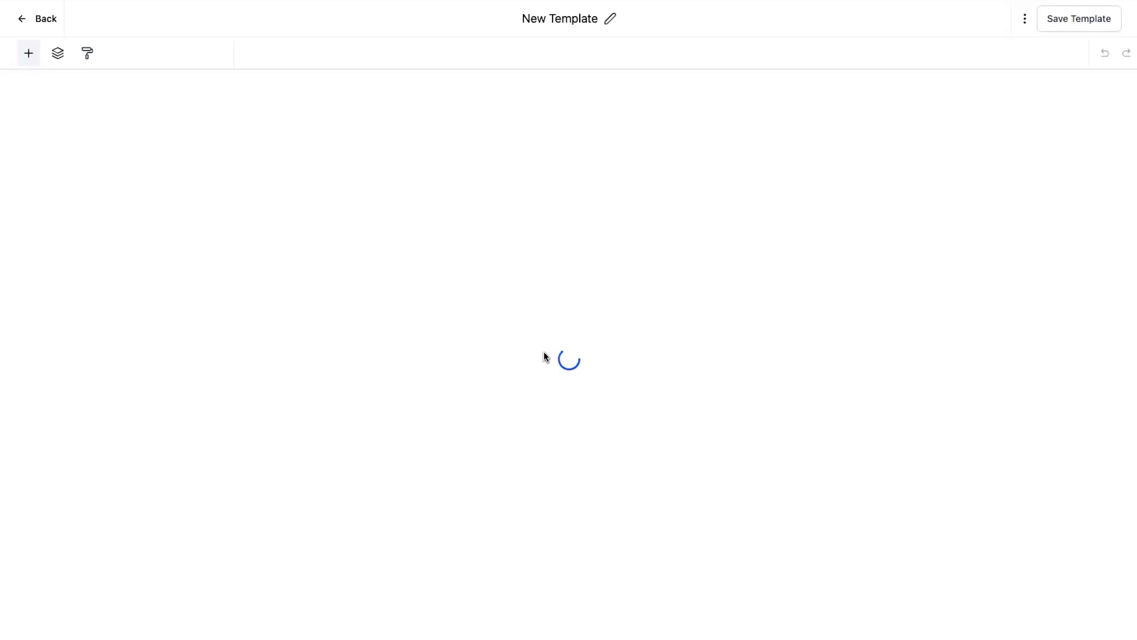
pyautogui.click(657, 117)
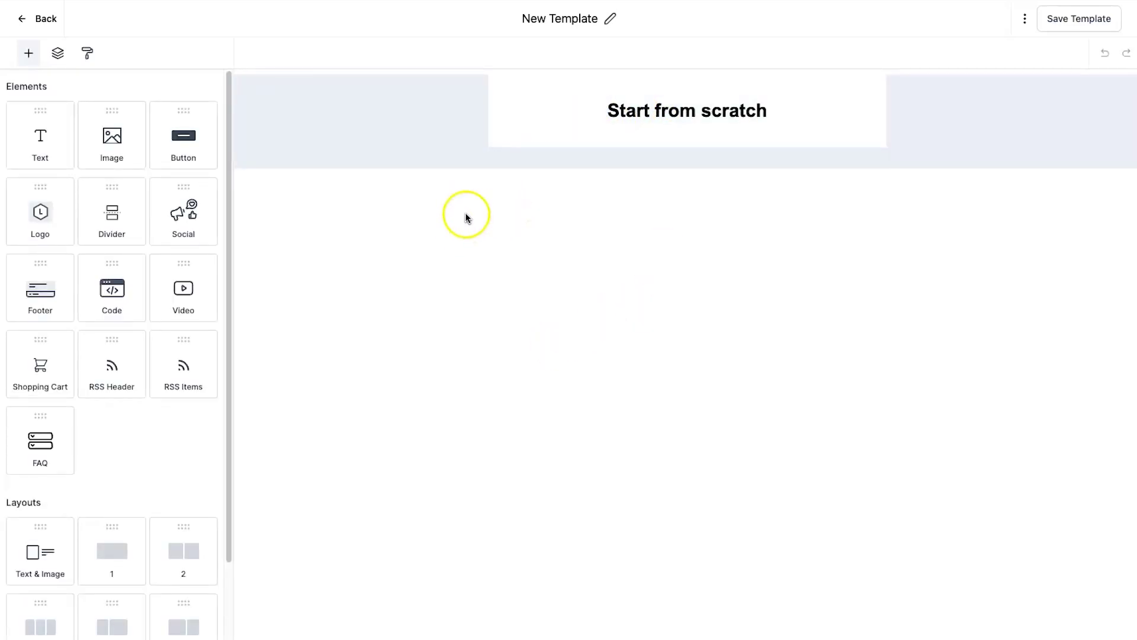
# Change the template title from New Template to 'Proposal & Estimate Template'
pyautogui.rightClick(314, 218)
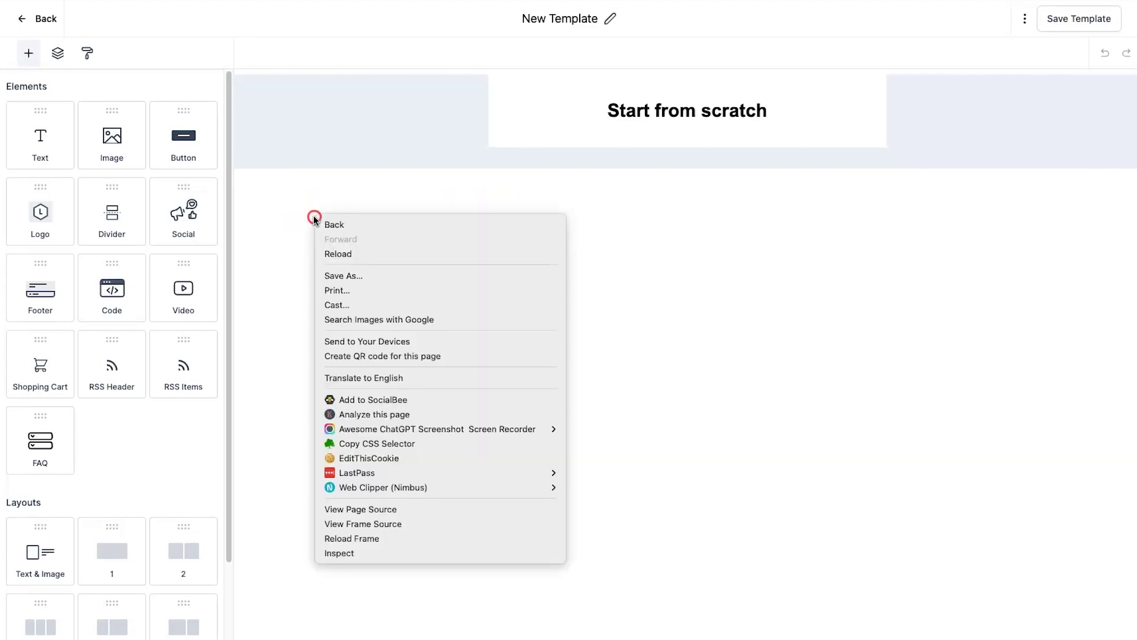
pyautogui.click(301, 254)
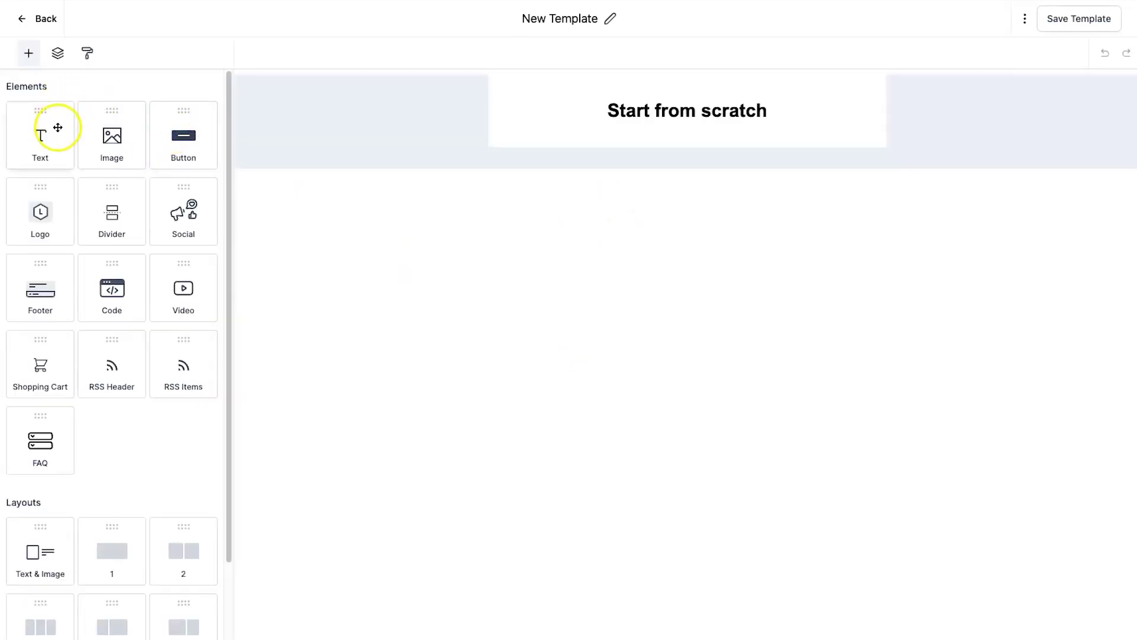
pyautogui.click(533, 18)
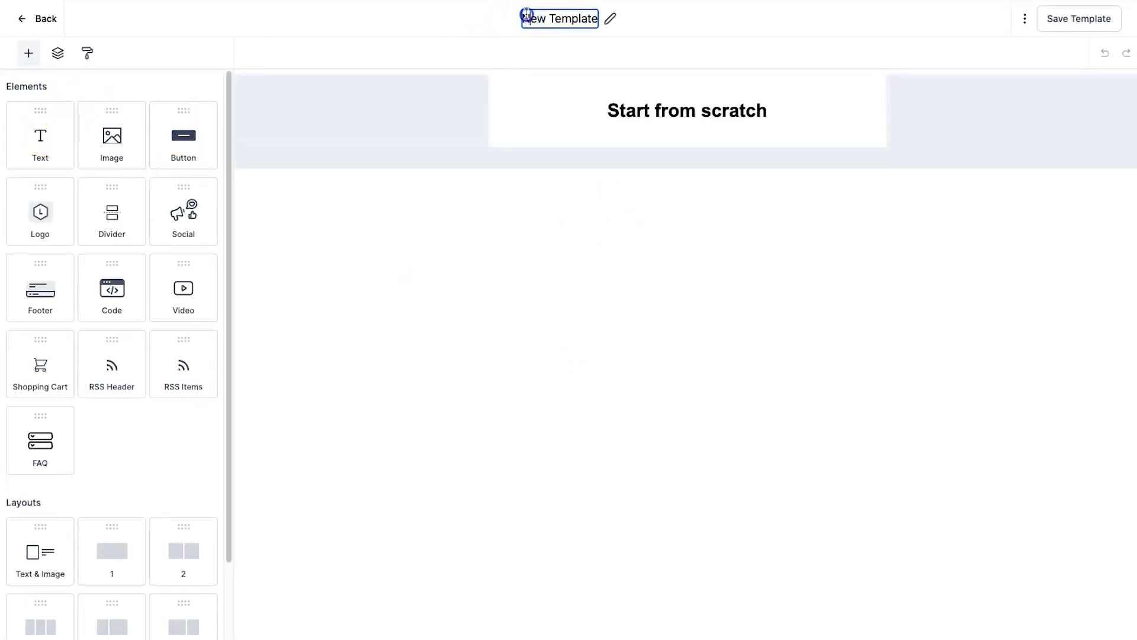
pyautogui.tripleClick(529, 12)
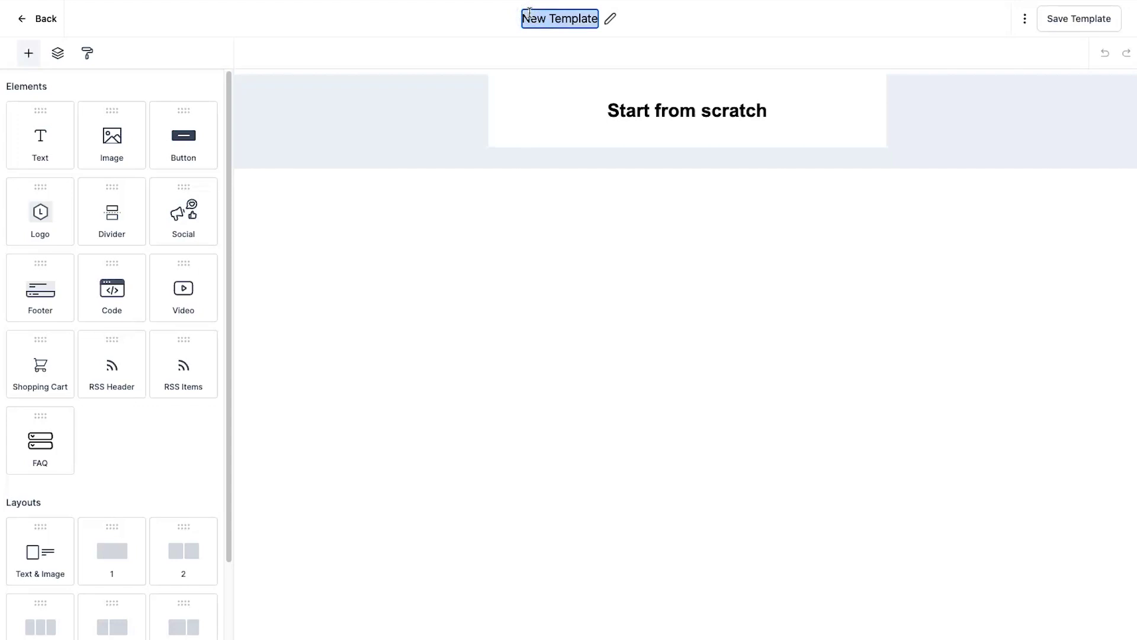
pyautogui.write('Proposal & Estima')
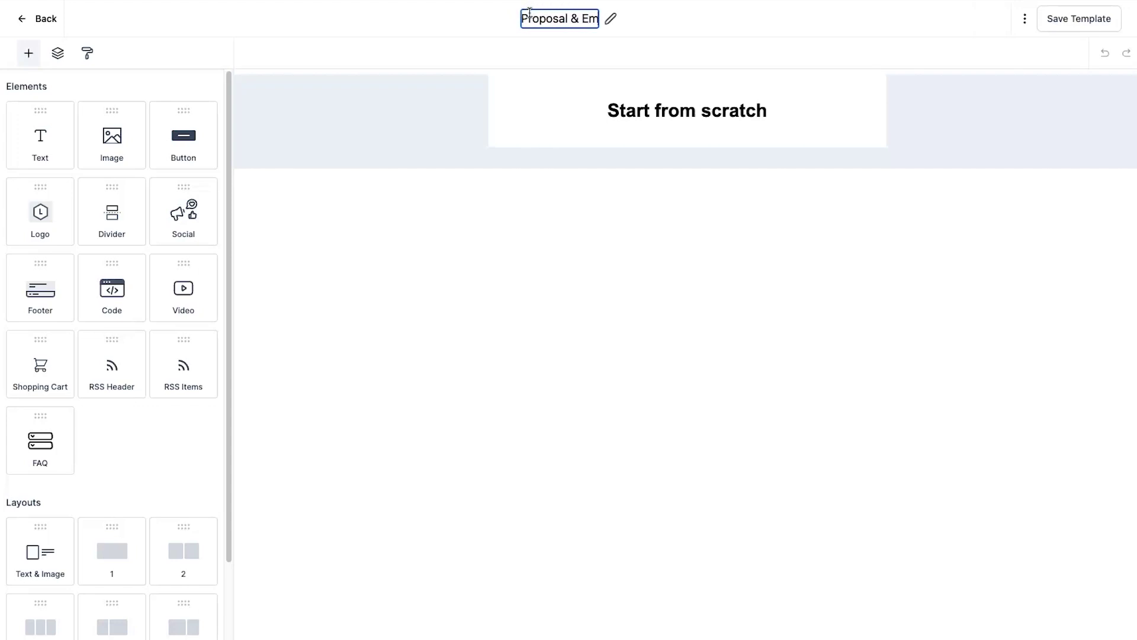
pyautogui.write('te TEmp')
pyautogui.press('BackSpace')
pyautogui.press('BackSpace')
pyautogui.press('BackSpace')
pyautogui.write('em')
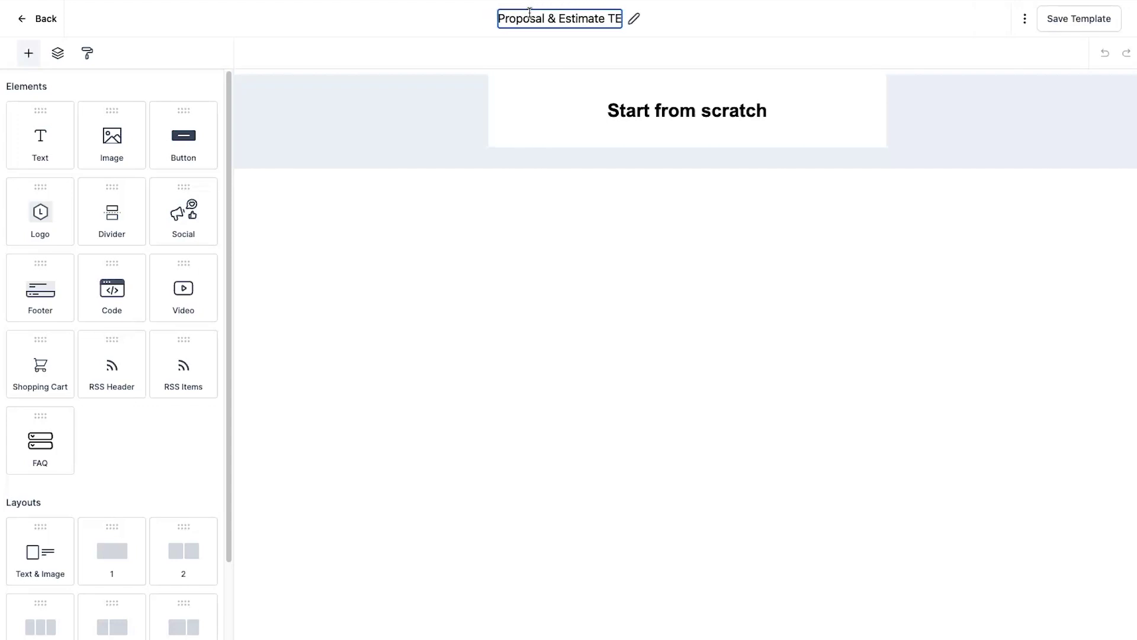
pyautogui.write('plate')
pyautogui.click(588, 204)
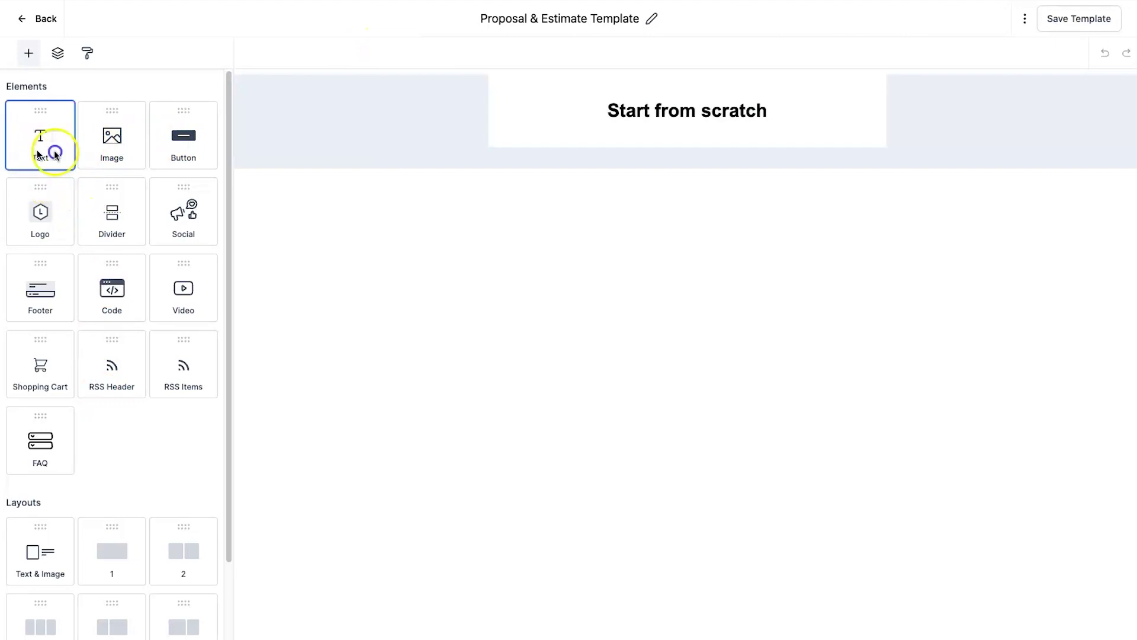
# Add a Text block to the email and delete the 'Start from scratch' block
pyautogui.moveTo(46, 148); pyautogui.dragTo(581, 127)
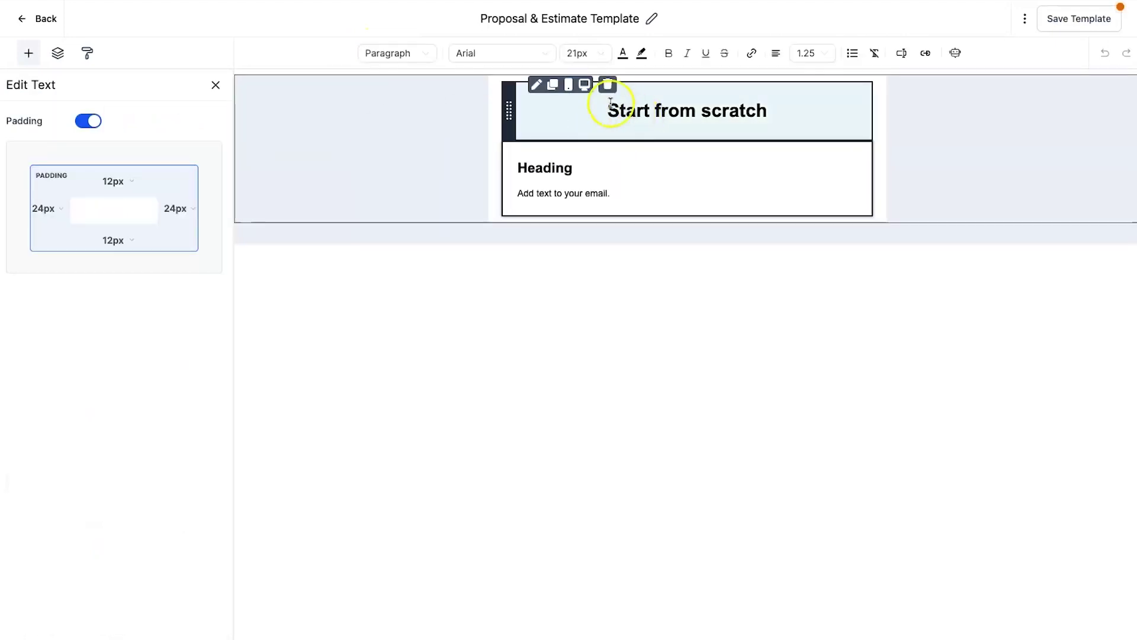
pyautogui.click(607, 88)
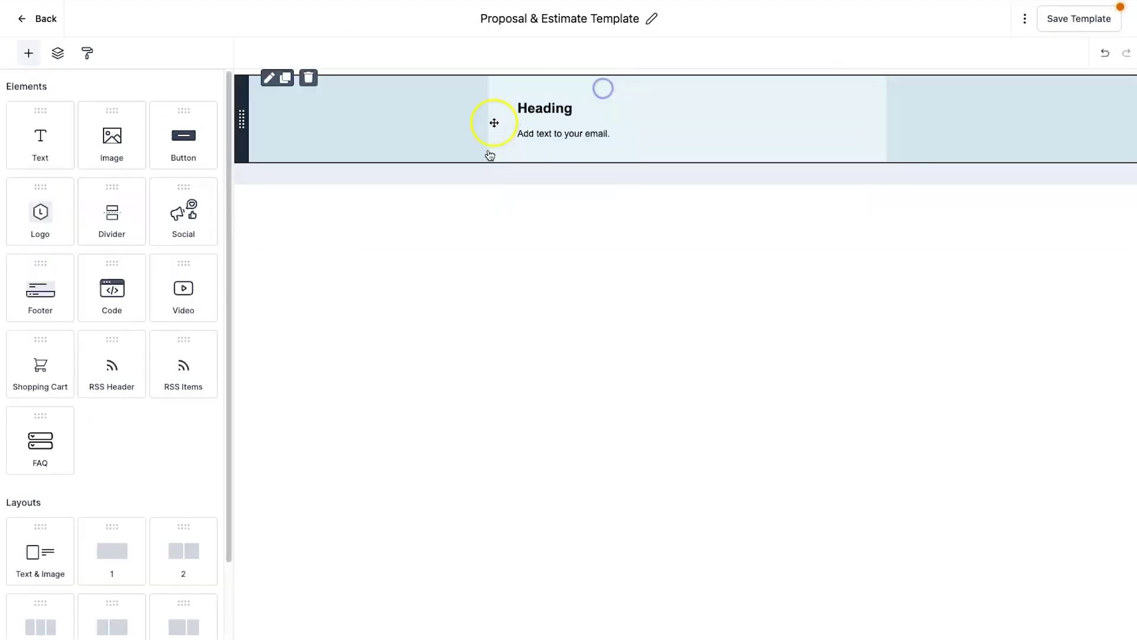
pyautogui.click(564, 131)
pyautogui.tripleClick(564, 131)
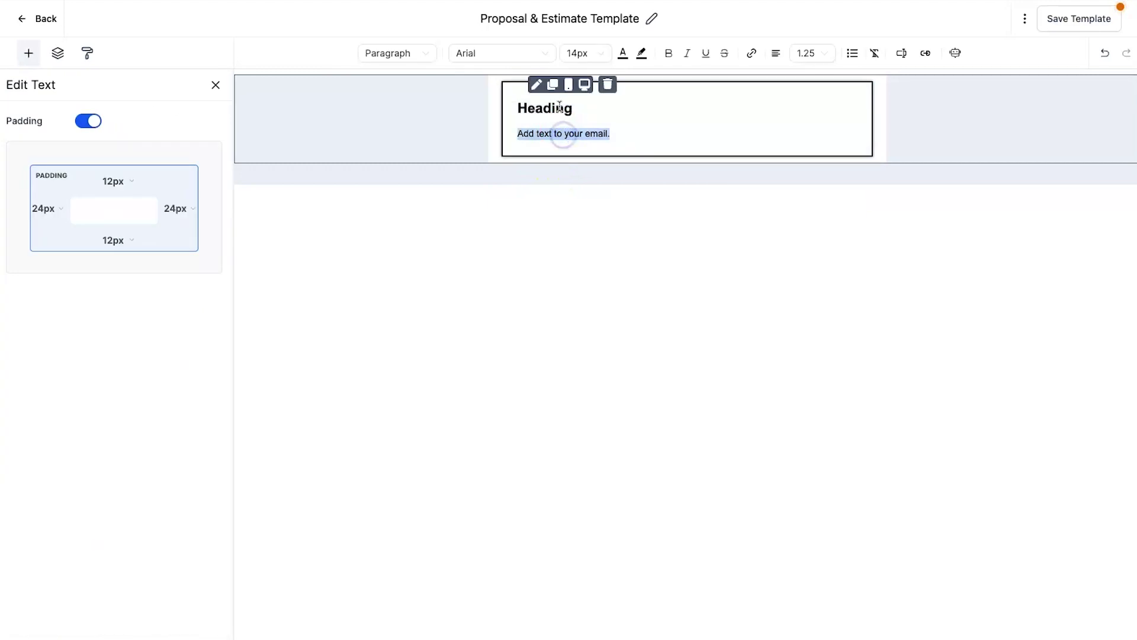
# Style the text block's 'Heading' as Heading 1 at 22px
pyautogui.doubleClick(558, 108)
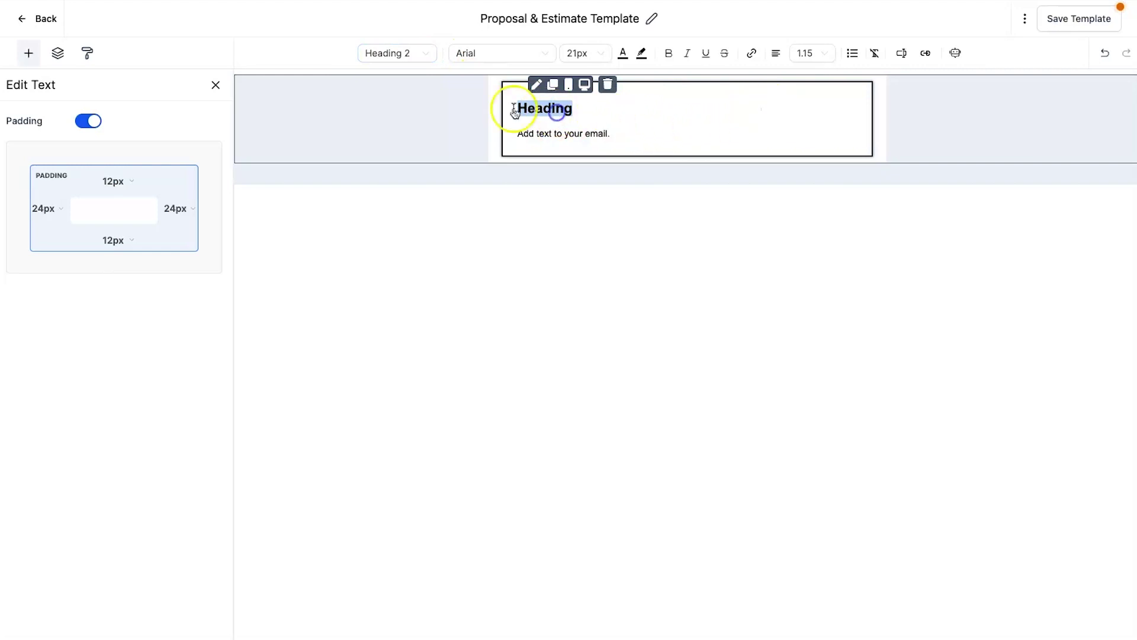
pyautogui.click(429, 53)
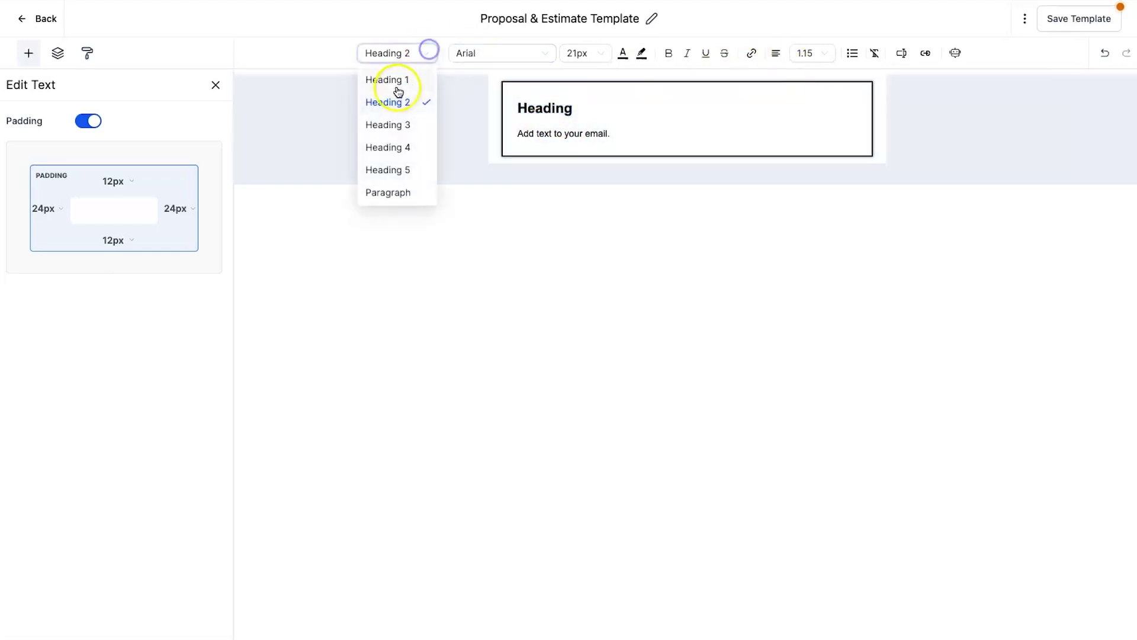
pyautogui.click(397, 79)
pyautogui.doubleClick(561, 115)
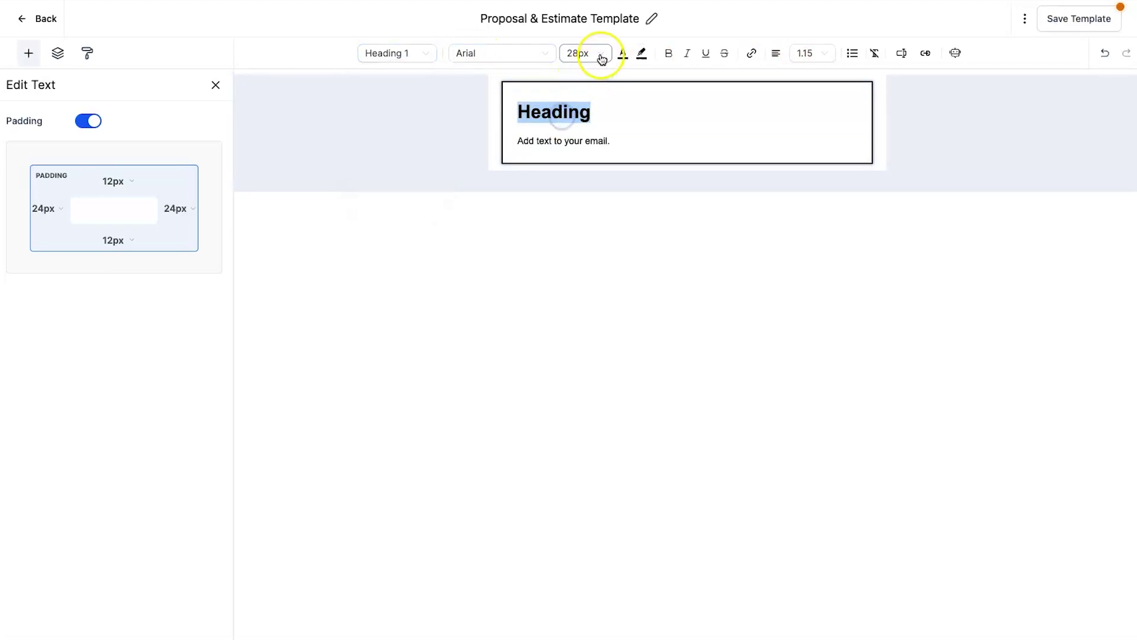
pyautogui.click(600, 54)
pyautogui.click(587, 159)
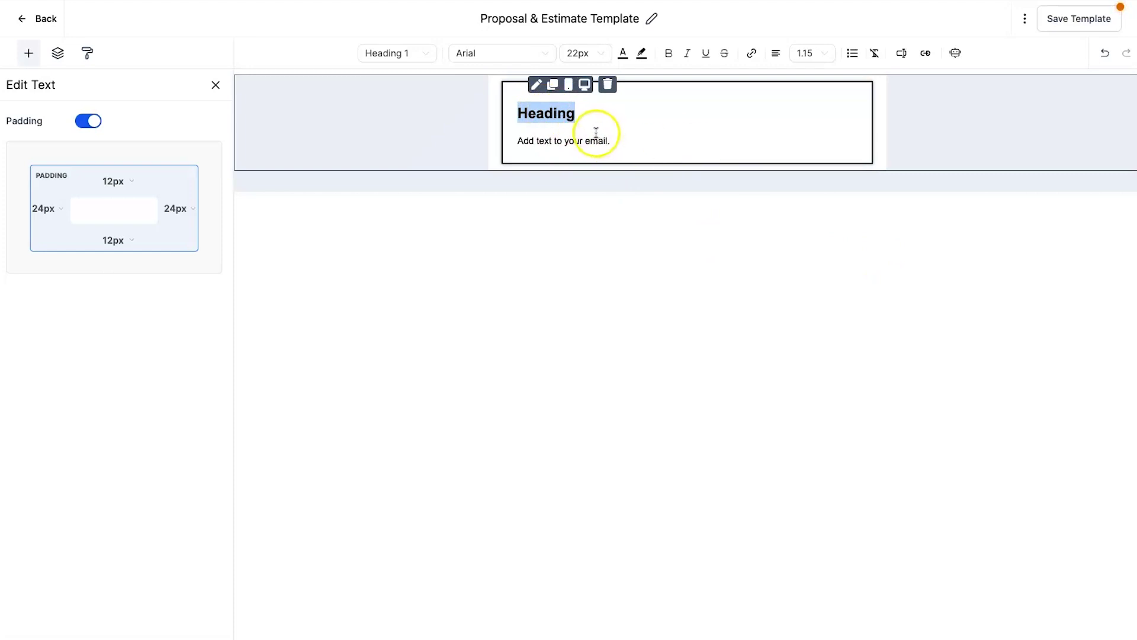
# Replace 'Heading' with the Proposals Name field {{document.name}}, then select the body line
pyautogui.doubleClick(556, 113)
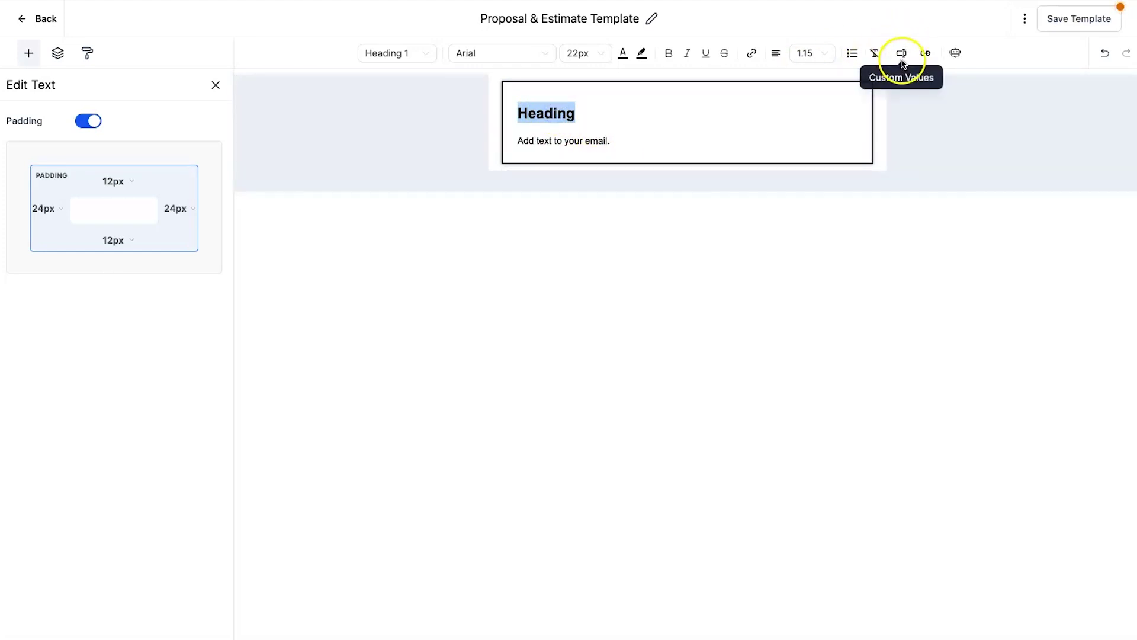
pyautogui.click(902, 60)
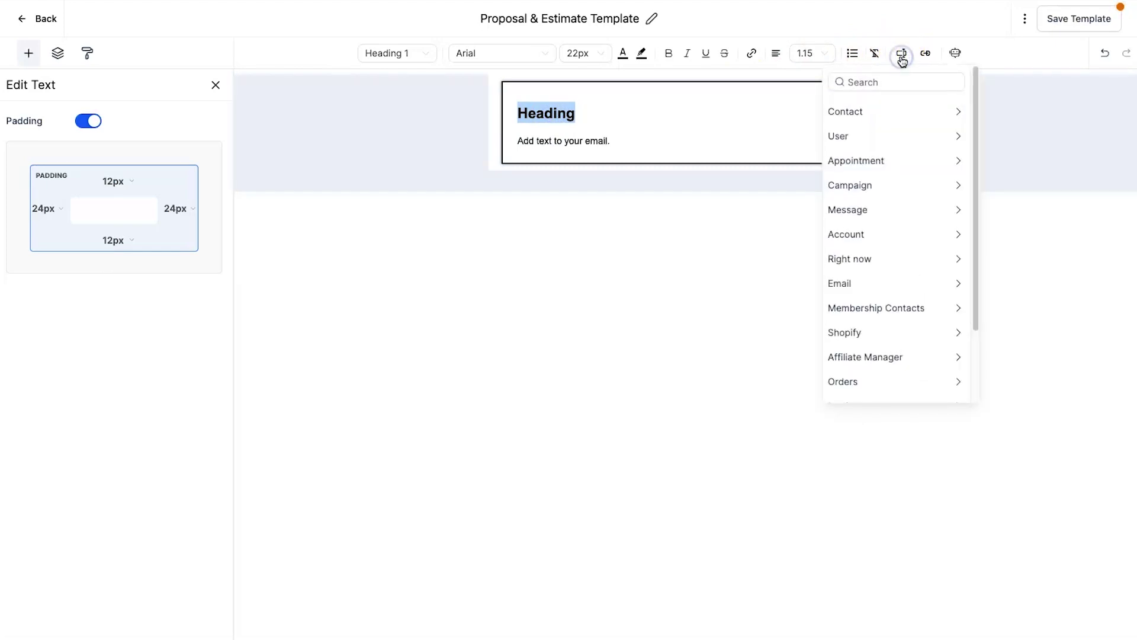
pyautogui.scroll(-1, 897, 195)
pyautogui.scroll(-3, 896, 195)
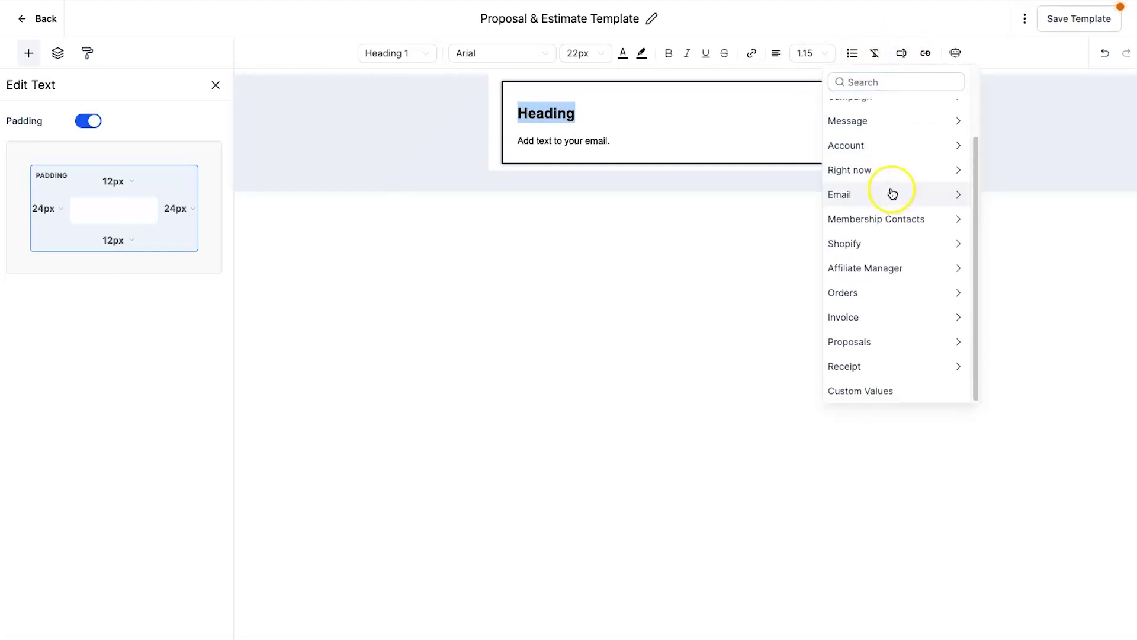
pyautogui.click(889, 342)
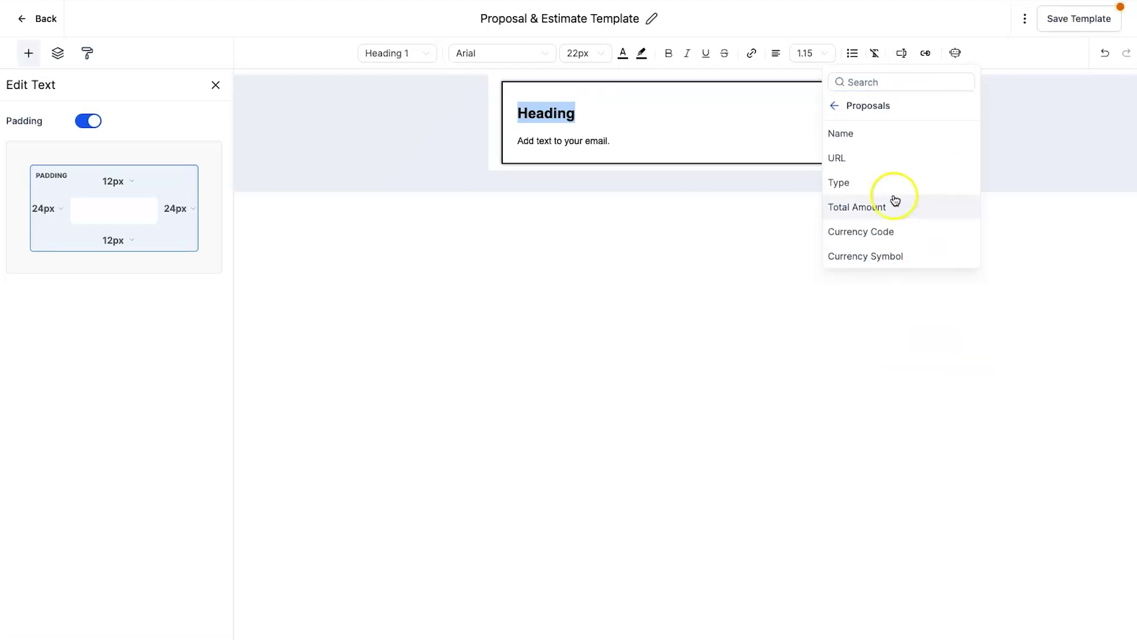
pyautogui.click(849, 136)
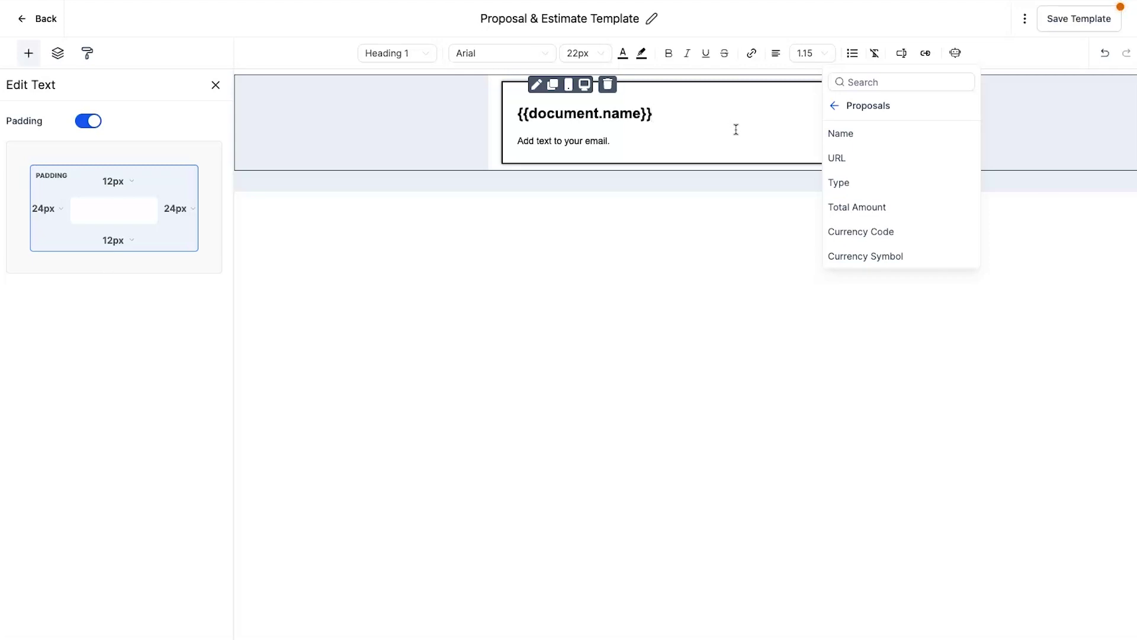
pyautogui.click(733, 149)
pyautogui.click(652, 145)
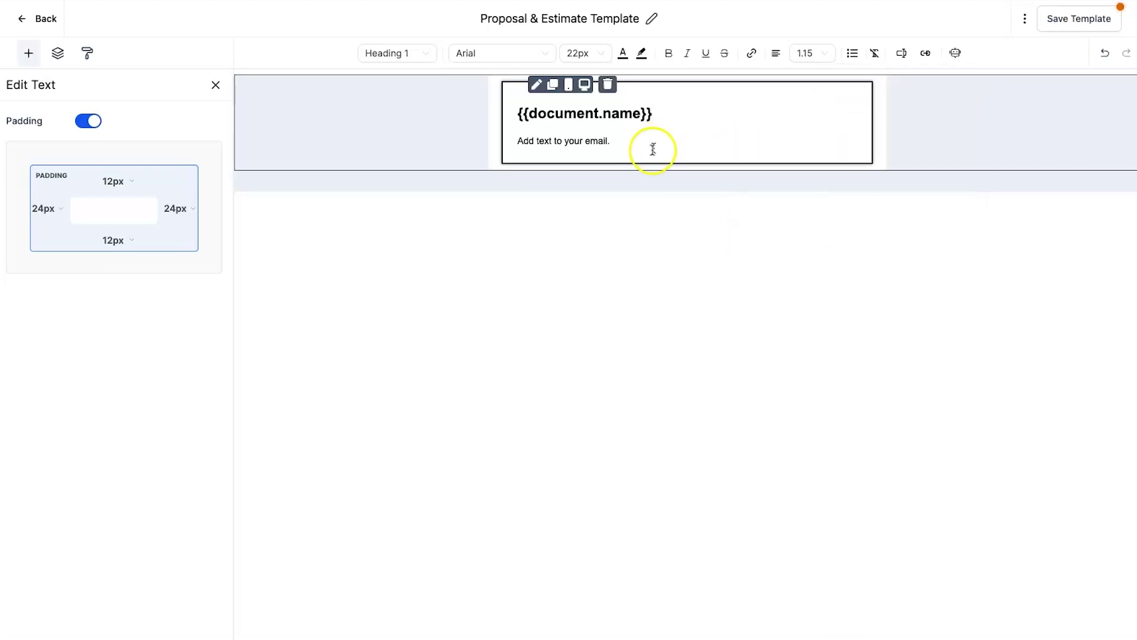
pyautogui.moveTo(613, 136); pyautogui.dragTo(519, 141)
# Insert the Right now day/month/year date field {{right_now.little_endian_date}} on its own line below the heading
pyautogui.click(523, 140)
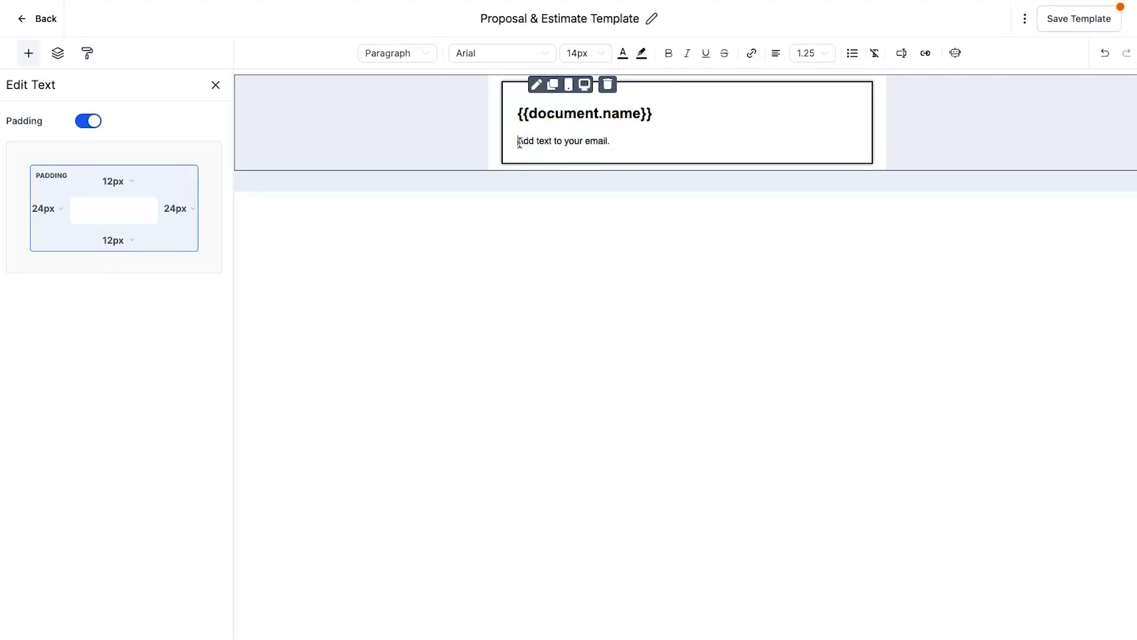
pyautogui.press('Return')
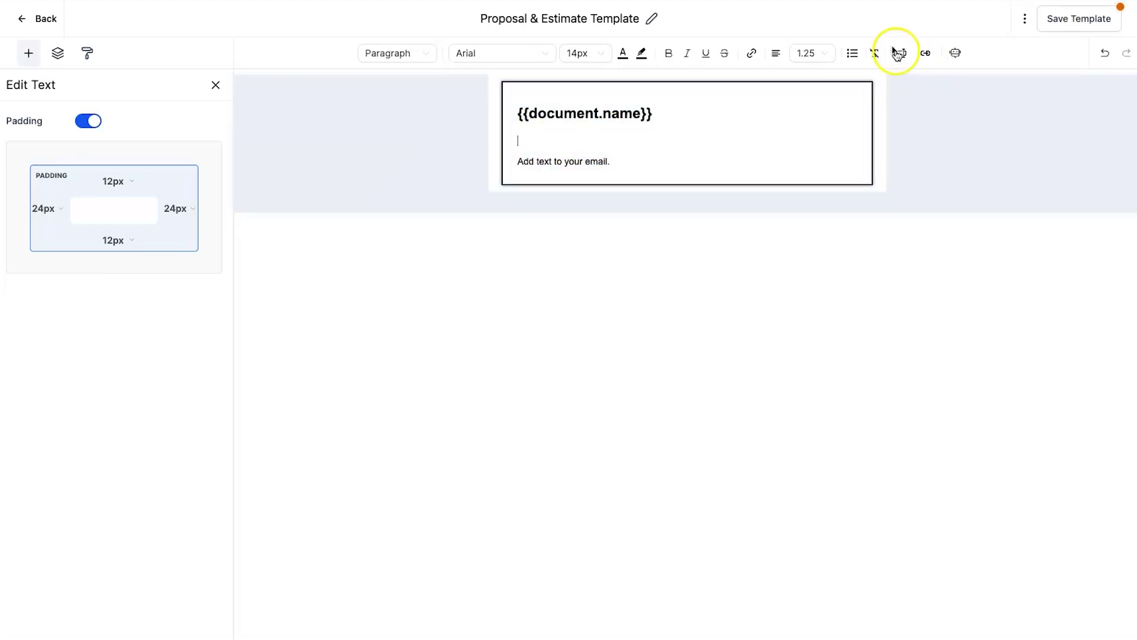
pyautogui.click(901, 55)
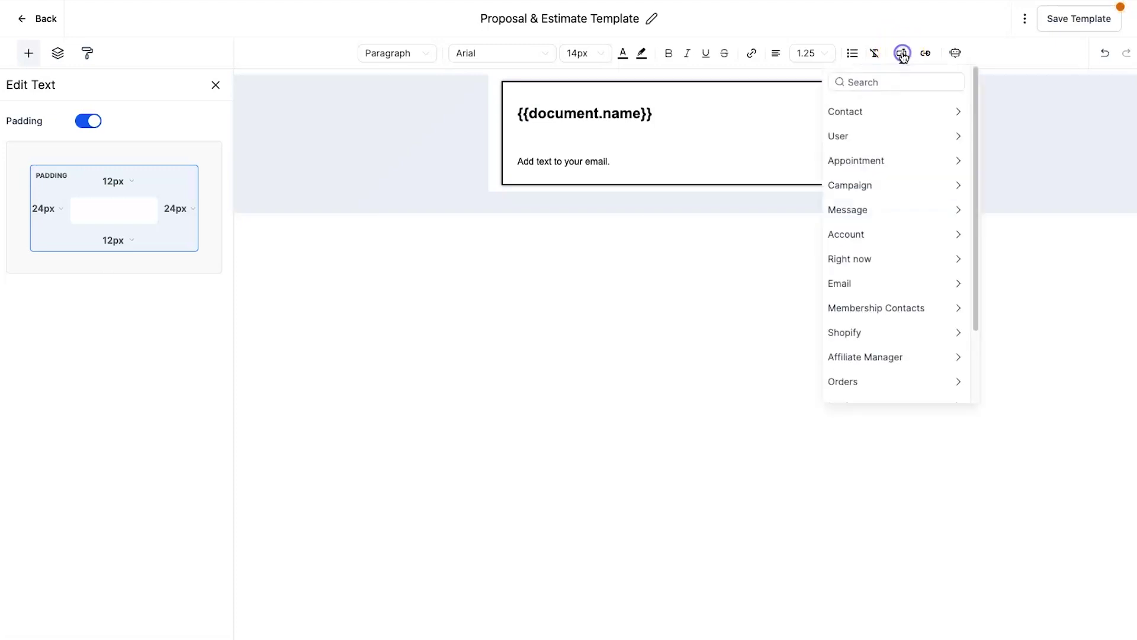
pyautogui.click(891, 265)
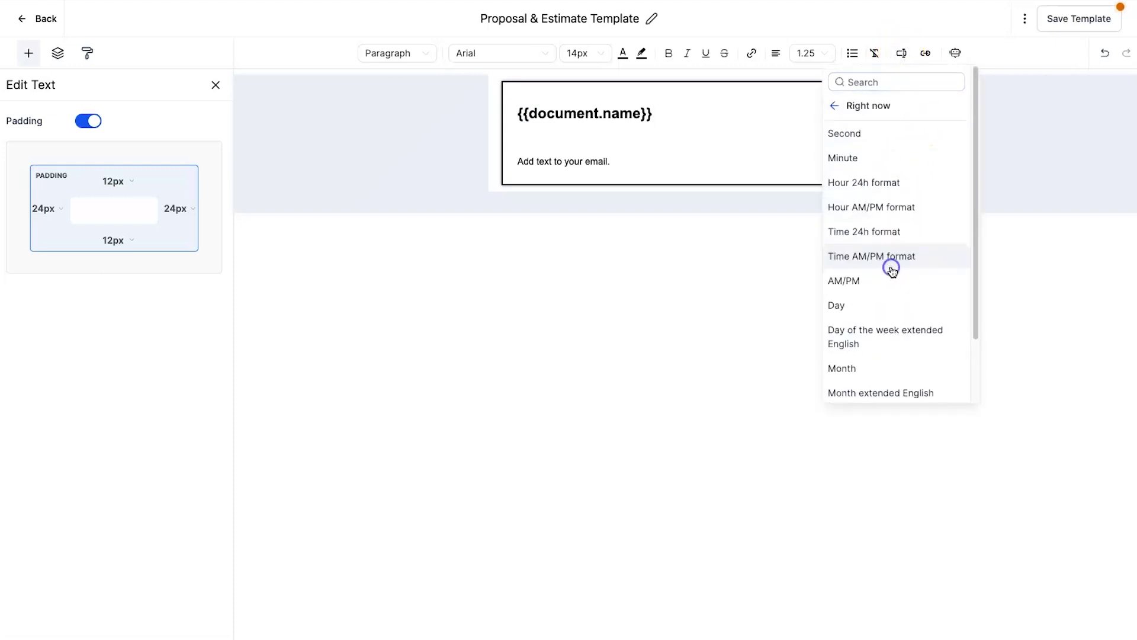
pyautogui.scroll(-2, 888, 319)
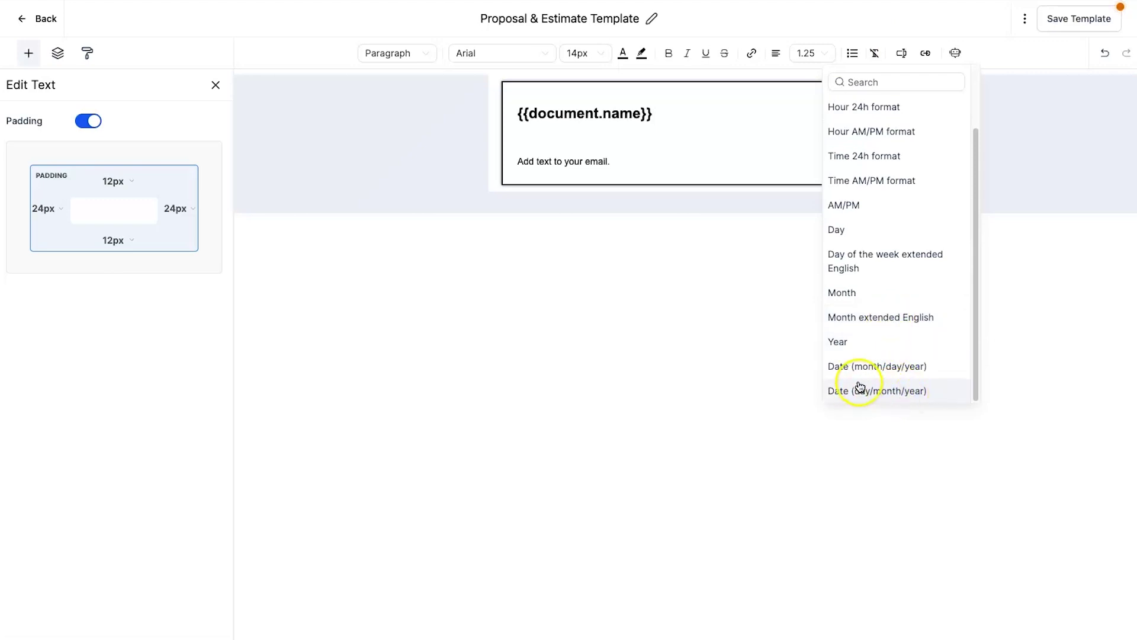
pyautogui.click(910, 391)
pyautogui.click(653, 141)
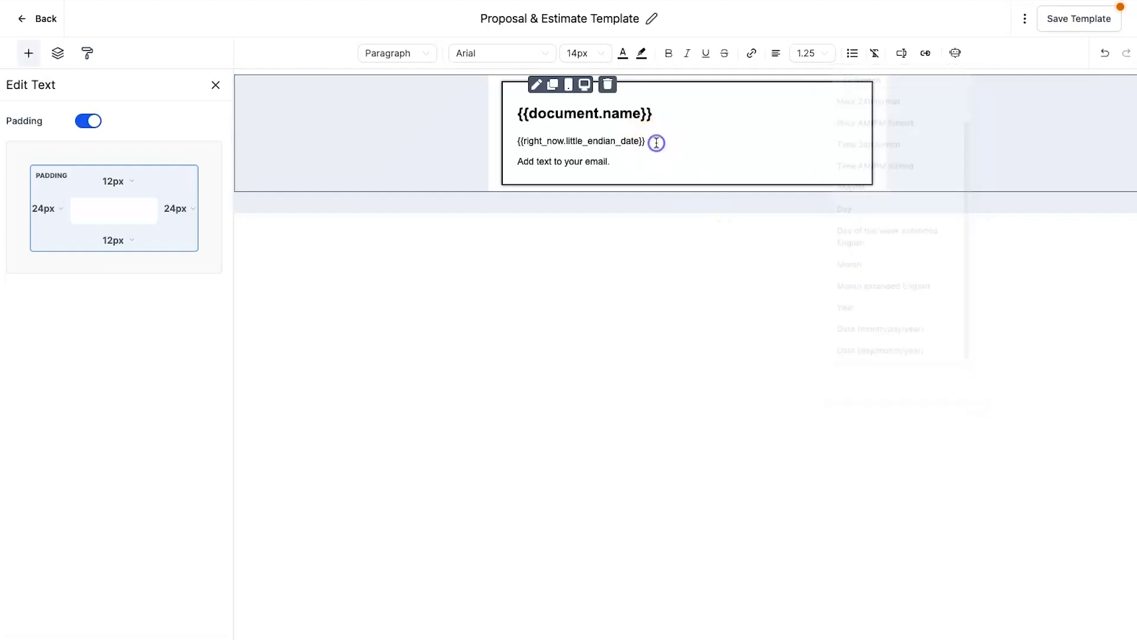
pyautogui.press('Return')
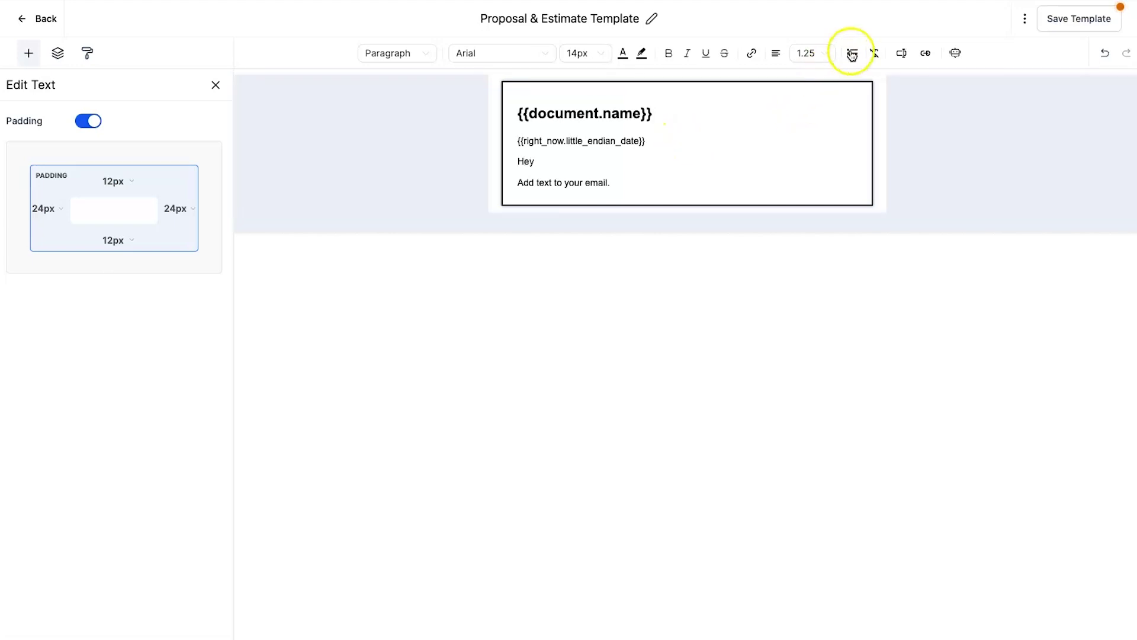
# Insert the Contact Full Name field {{contact.name}} after 'Hey', then paste the two body paragraphs
pyautogui.click(902, 54)
pyautogui.click(894, 118)
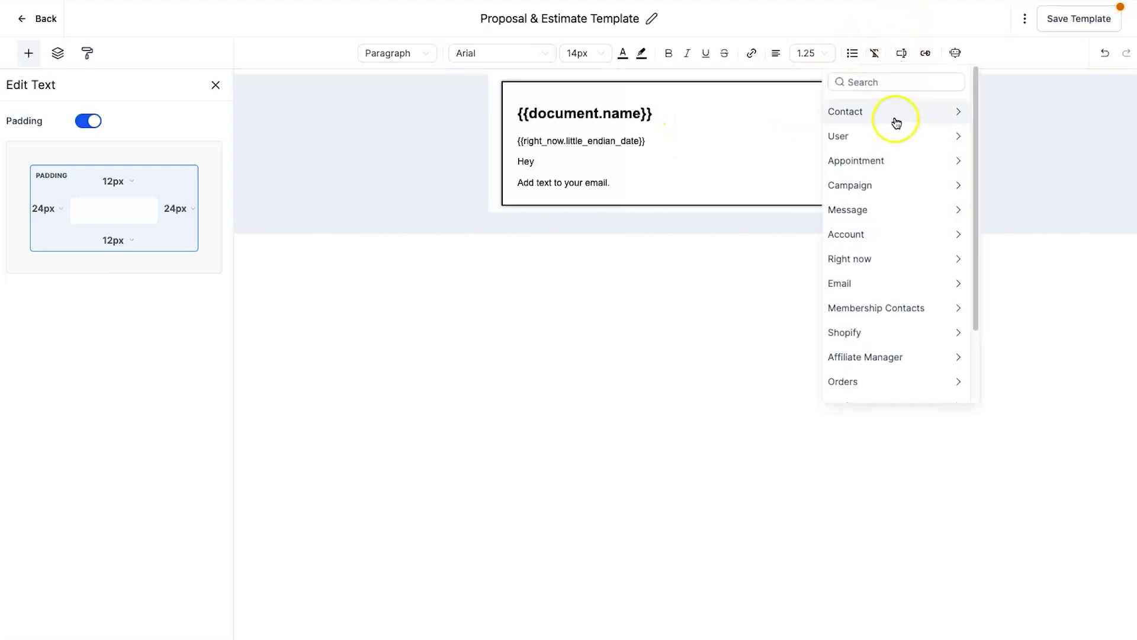
pyautogui.click(881, 145)
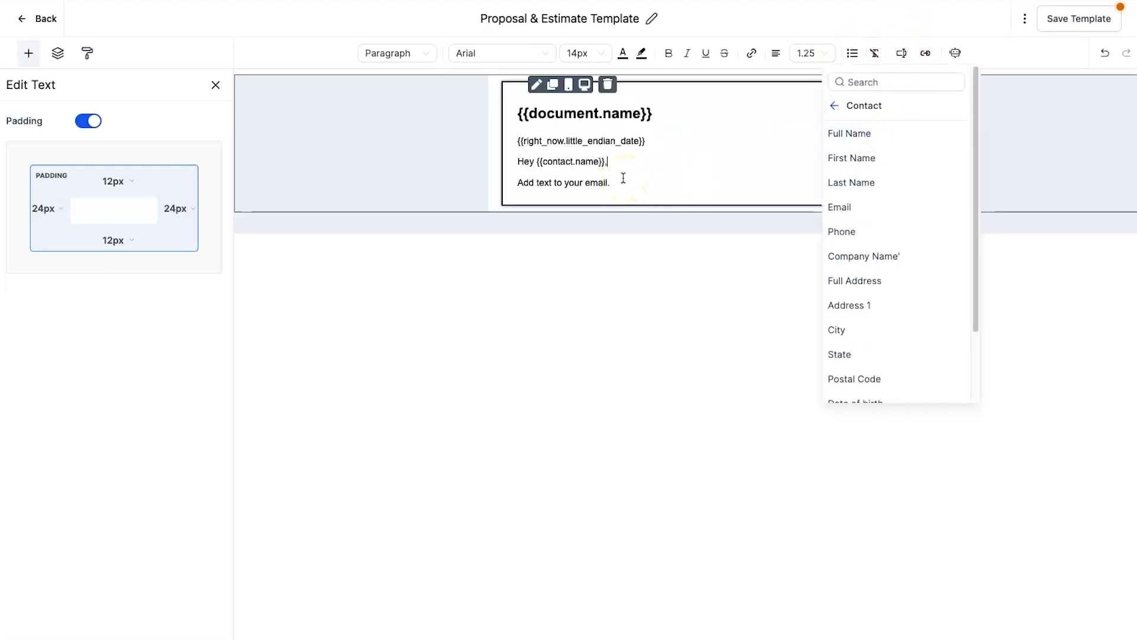
pyautogui.press('Return')
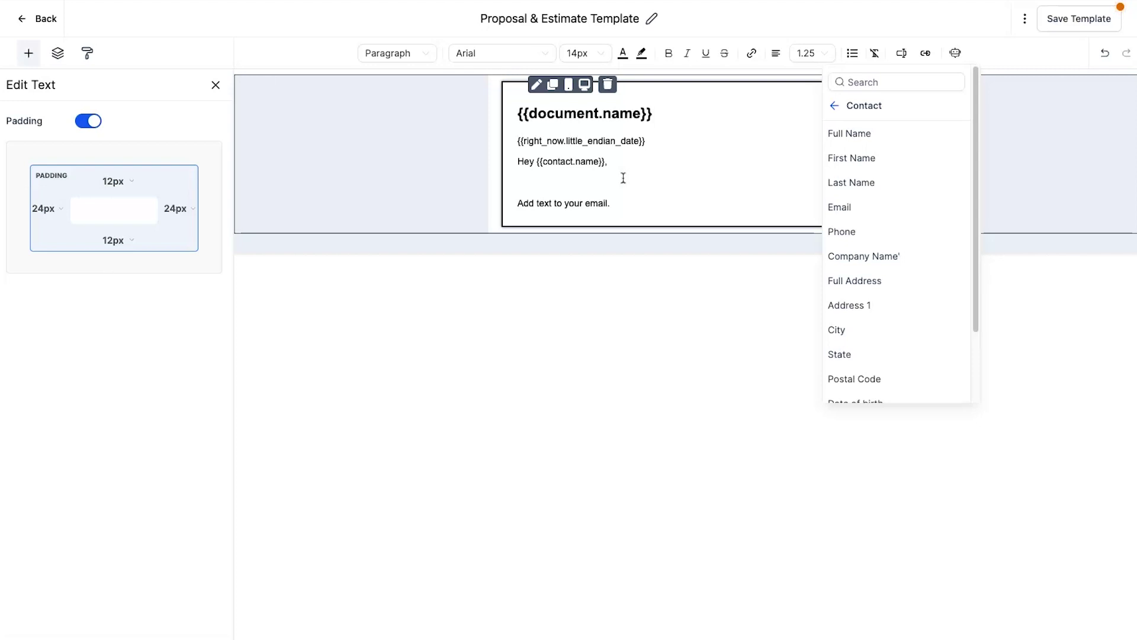
pyautogui.click(631, 164)
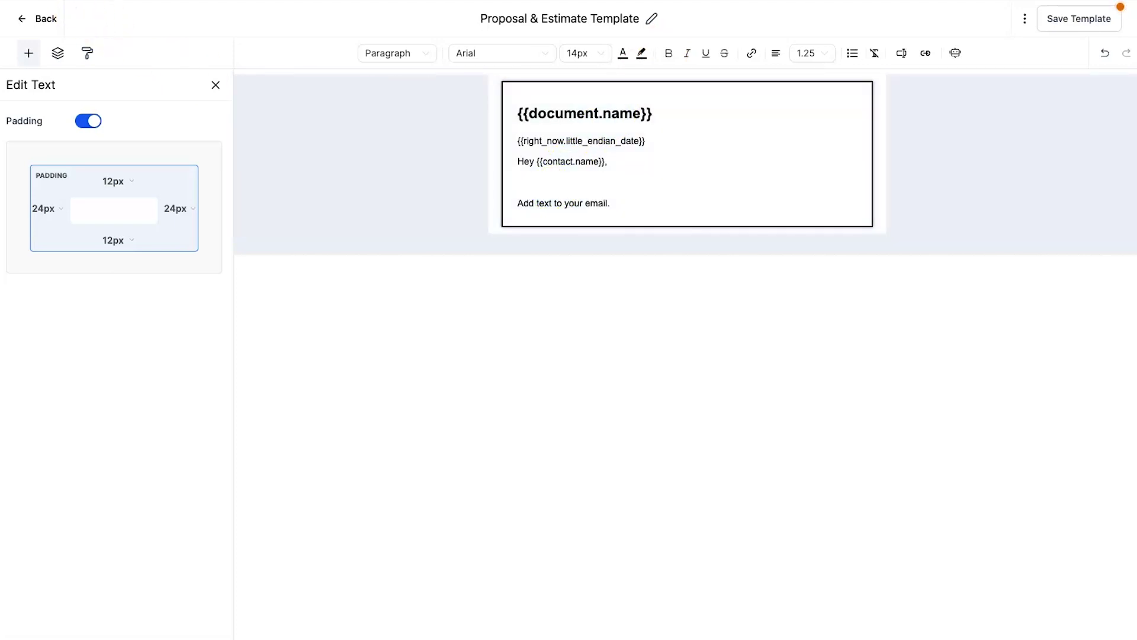
pyautogui.write("It's been great talking with you about your business and we're excited to work with you on this project, to help grow your business even further. Here is our proposed outline for the services we discussed, please review it and let me know if you have any questions.")
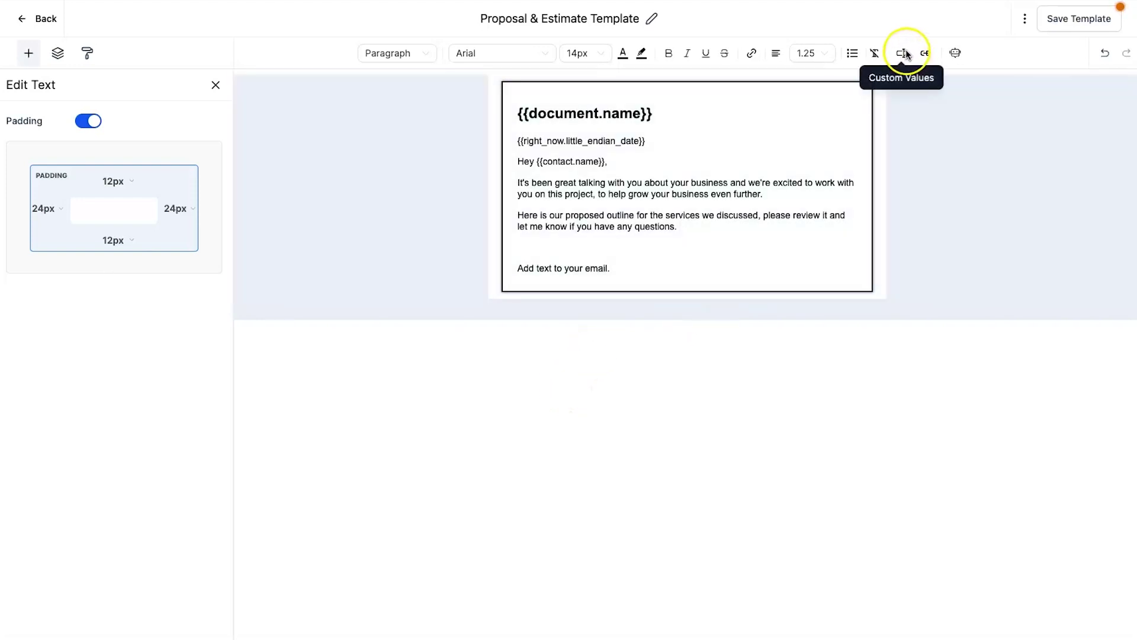
# Bring up the Custom Values merge field list for the next insertion
pyautogui.click(904, 53)
# Insert the proposal URL field {{document.url}} and remove the stray apostrophe after it
pyautogui.scroll(-3, 906, 167)
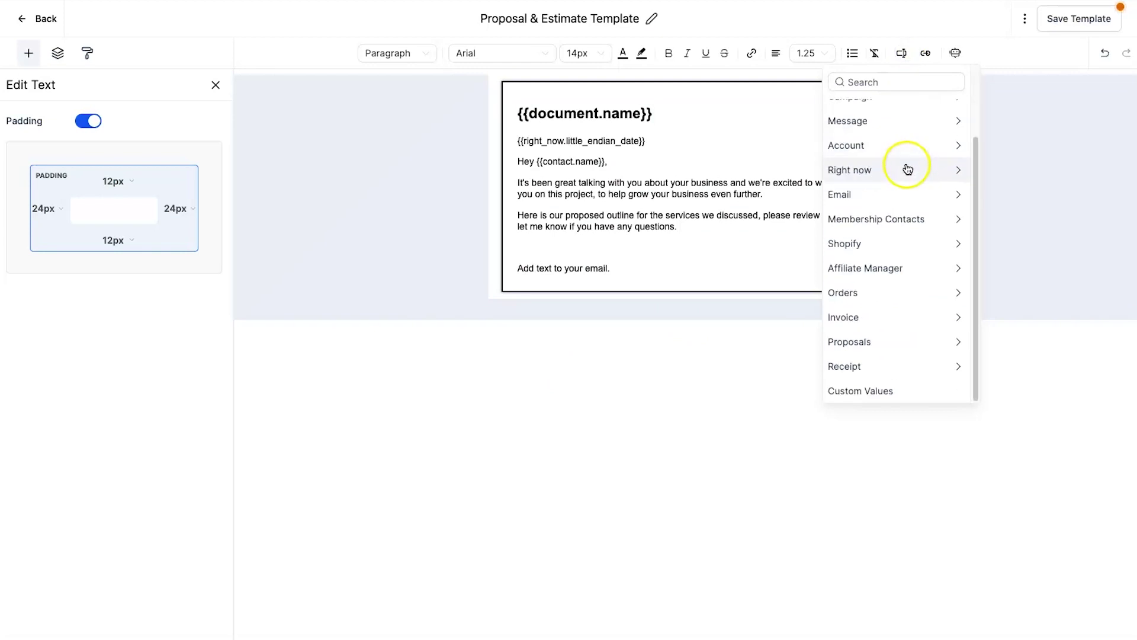
pyautogui.click(879, 350)
pyautogui.click(874, 158)
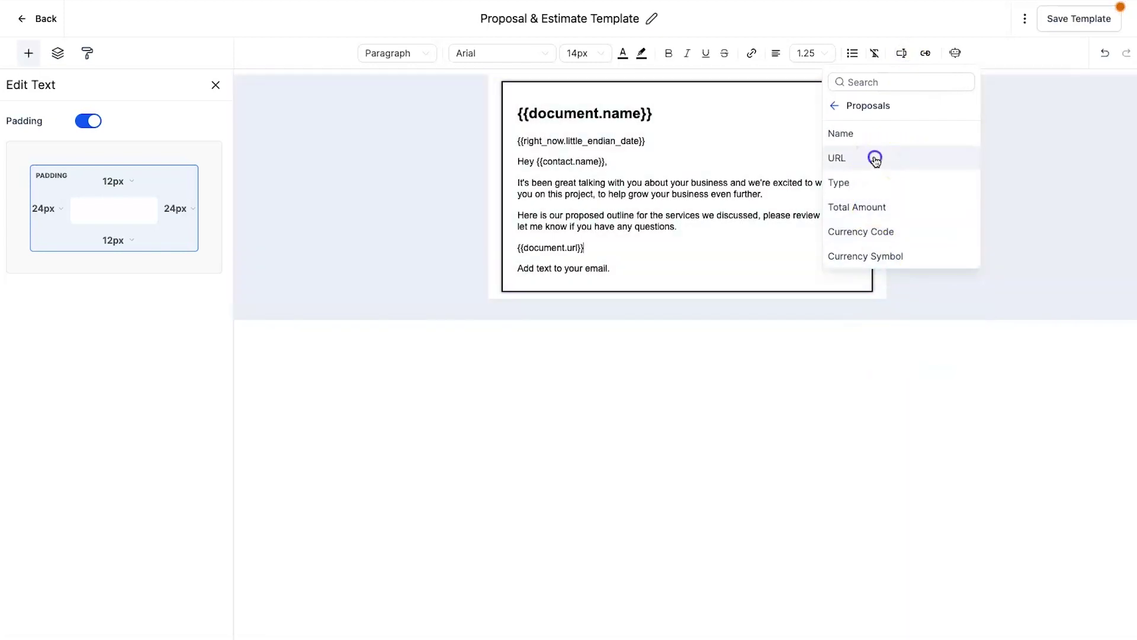
pyautogui.click(692, 237)
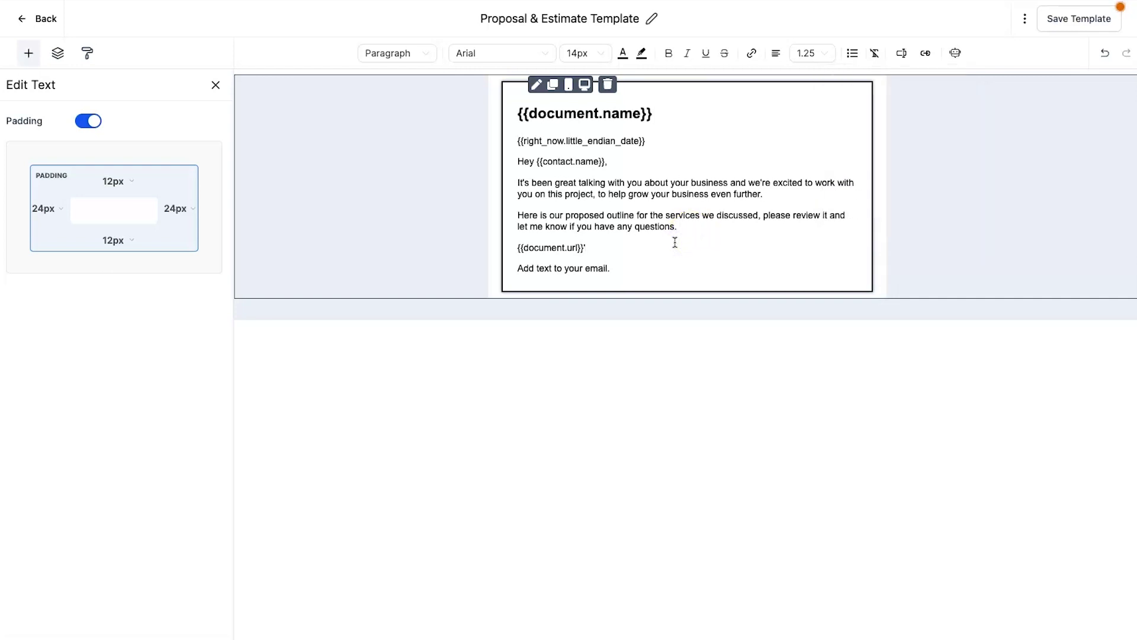
pyautogui.press('BackSpace')
pyautogui.press('Return')
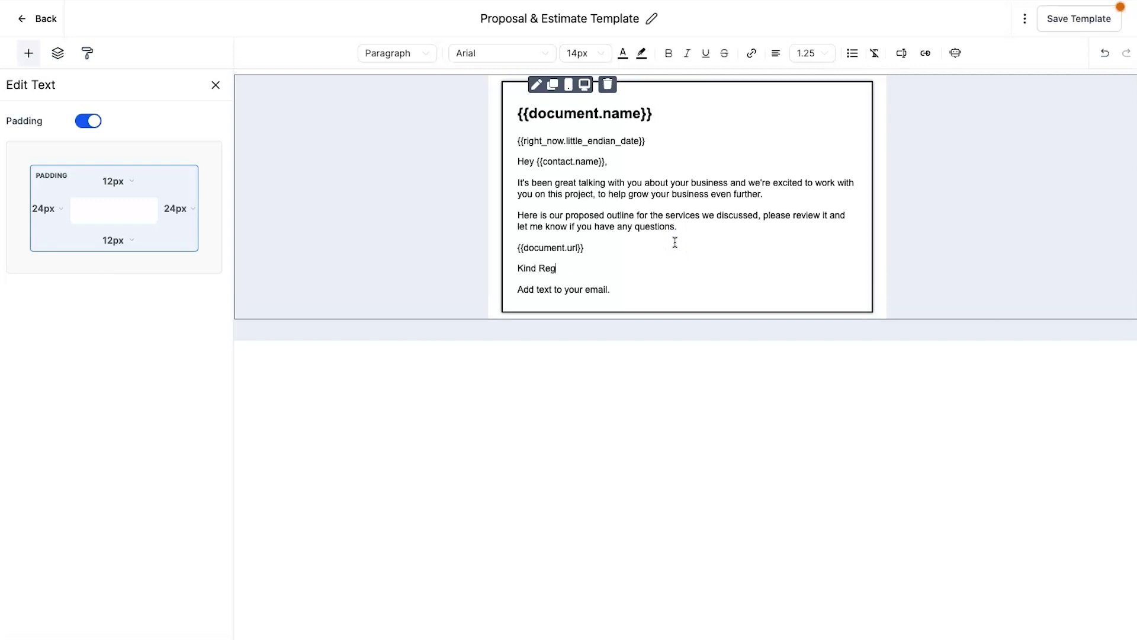
# Add a 'Kind Regards,' sign-off followed by the User Full Name field {{user.name}}
pyautogui.write('Kind Regards,')
pyautogui.press('Return')
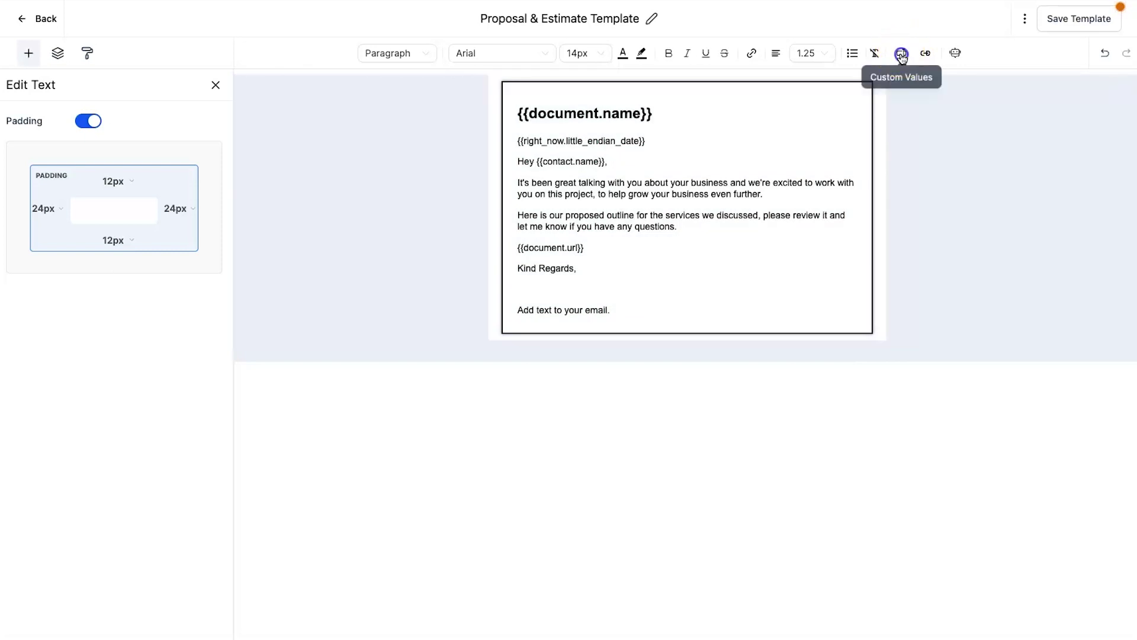
pyautogui.click(901, 53)
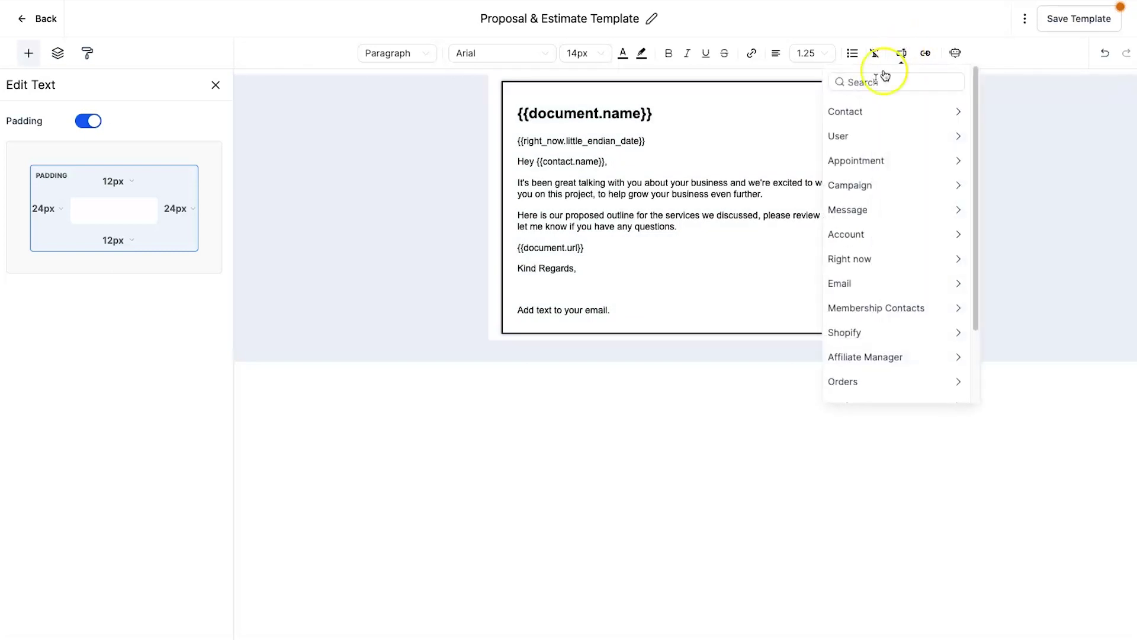
pyautogui.click(867, 138)
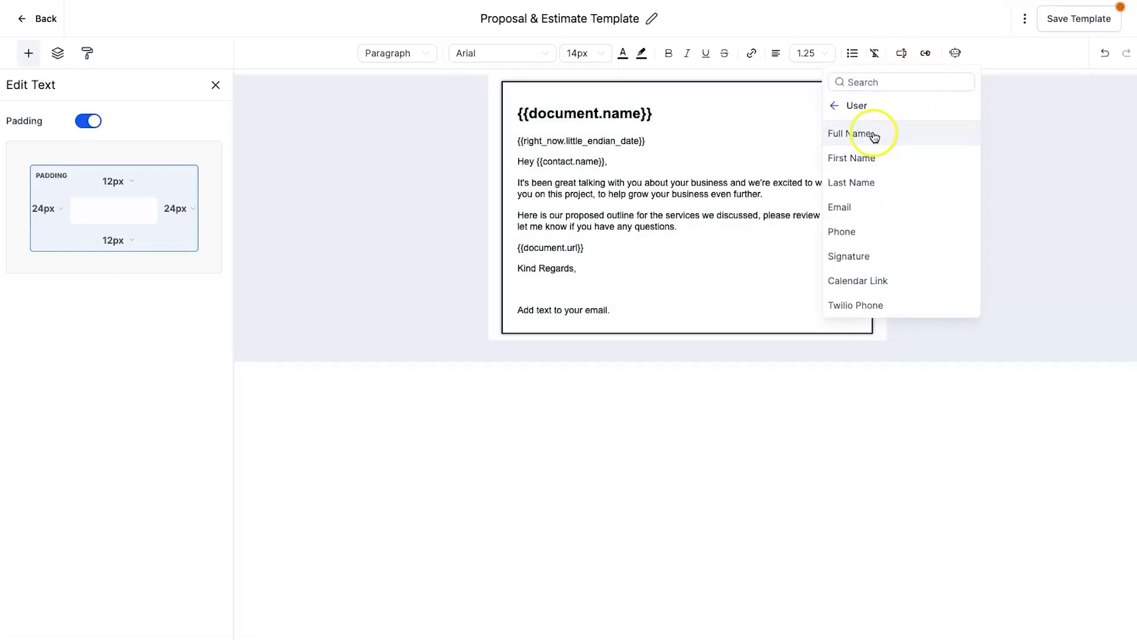
pyautogui.click(864, 141)
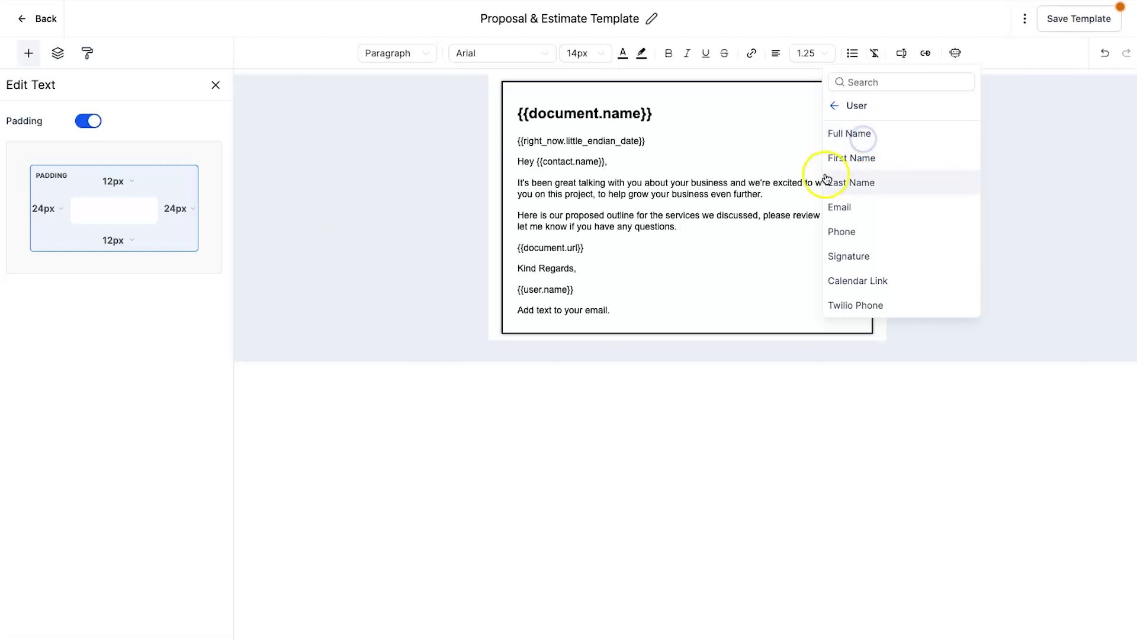
pyautogui.press('Return')
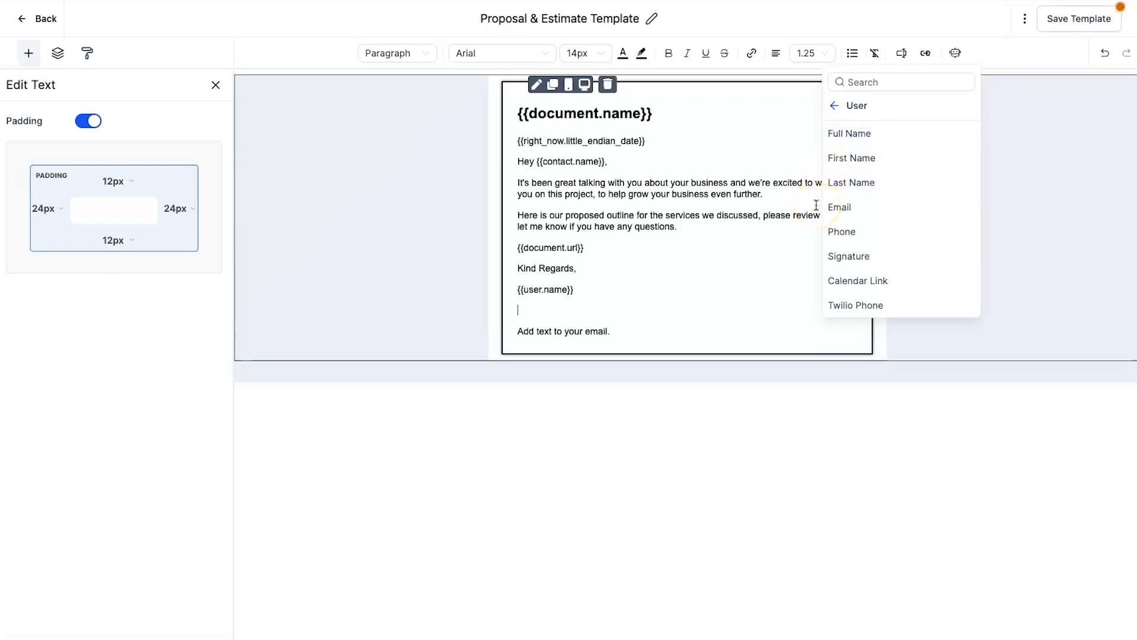
# Add the Account Name field {{location.name}} and delete the 'Add text to your email.' line
pyautogui.click(902, 55)
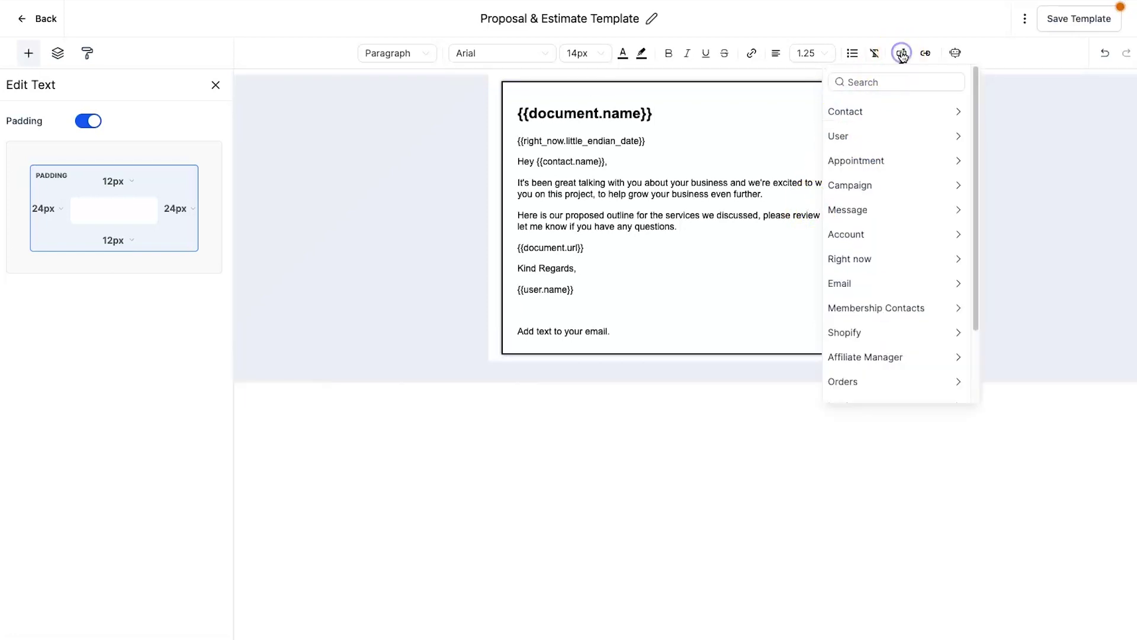
pyautogui.click(902, 237)
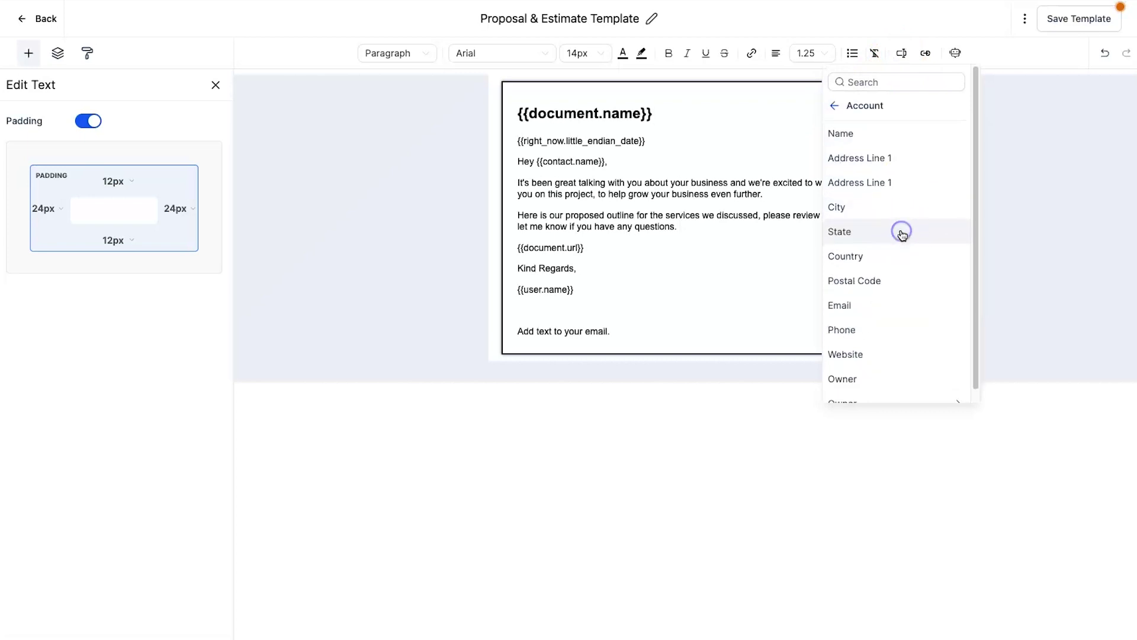
pyautogui.click(880, 141)
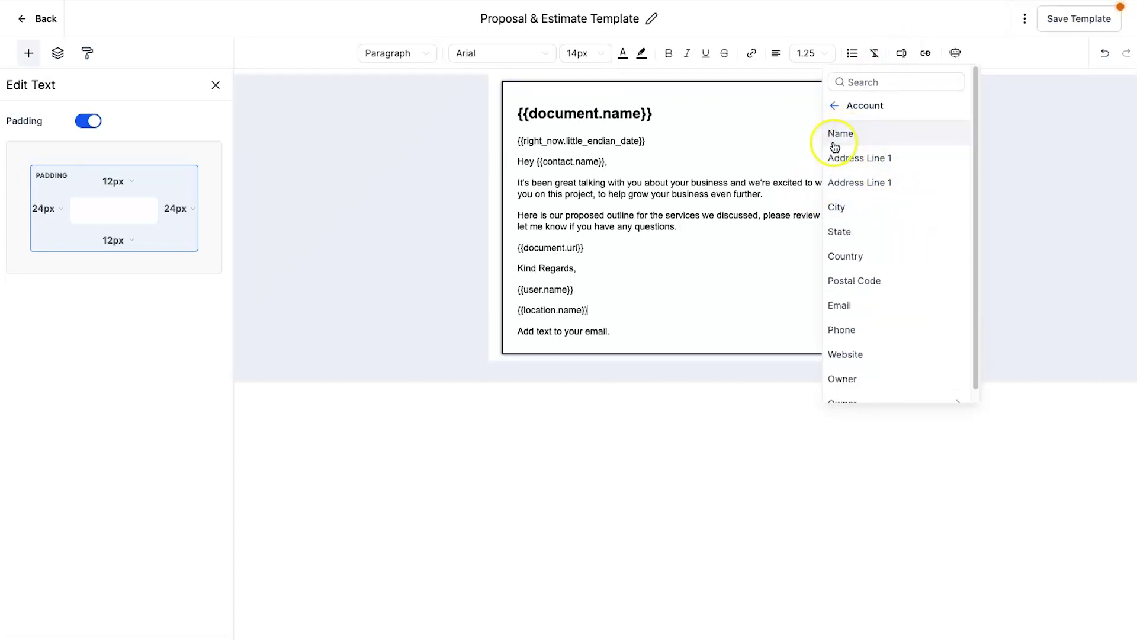
pyautogui.click(612, 317)
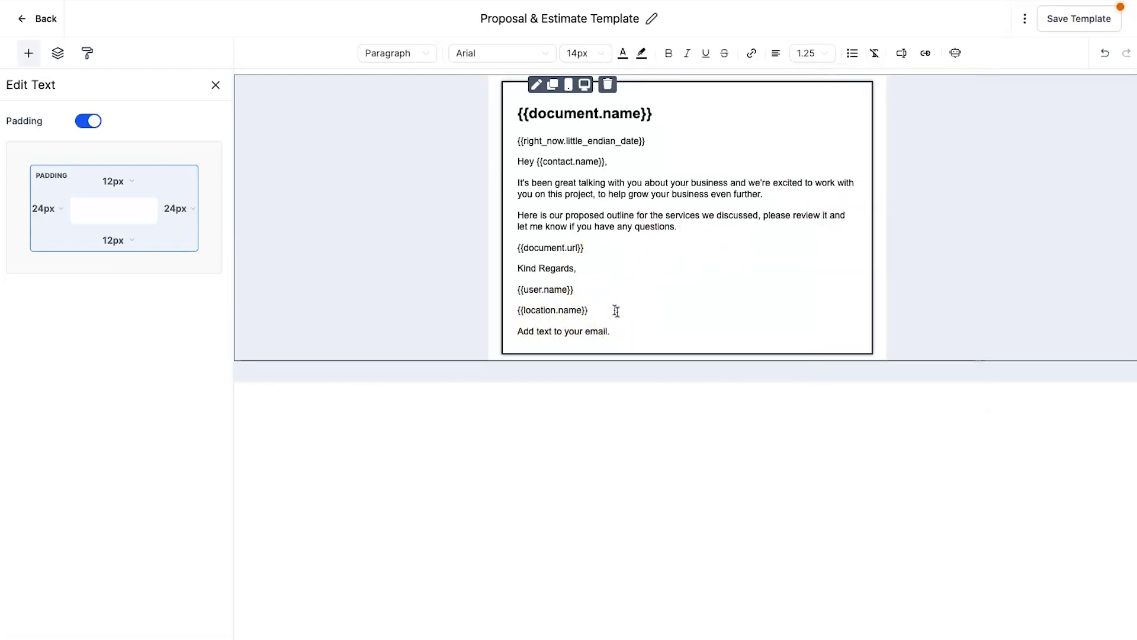
pyautogui.tripleClick(590, 323)
pyautogui.press('BackSpace')
pyautogui.press('BackSpace')
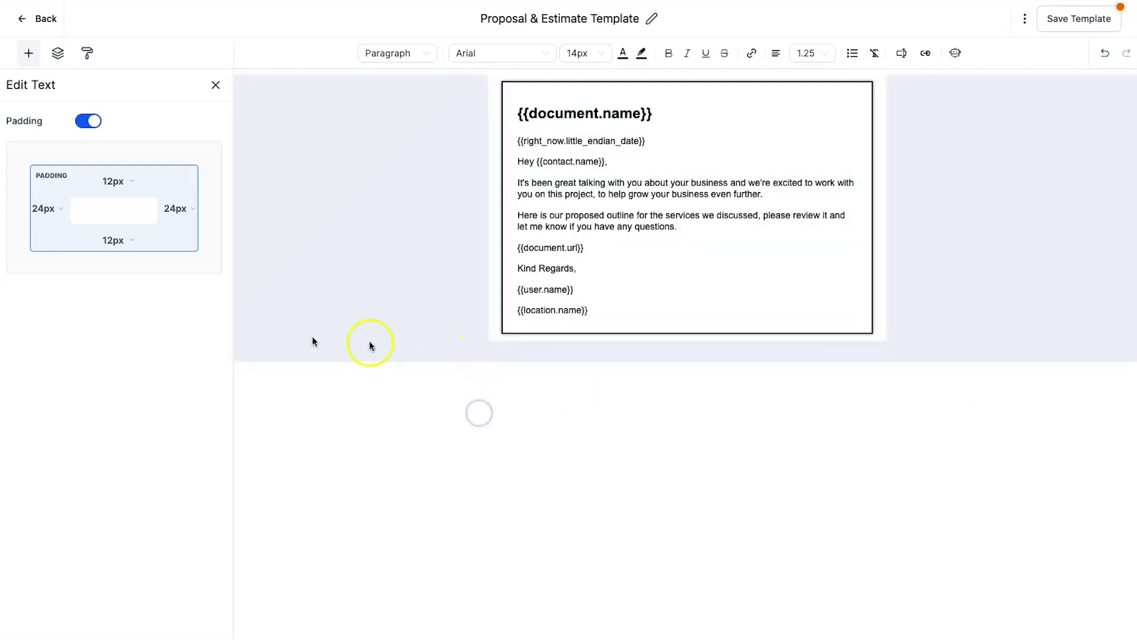
pyautogui.click(28, 53)
# Add a one-column row with a footer, removing its email field and mailing address lines
pyautogui.moveTo(94, 556); pyautogui.dragTo(505, 307)
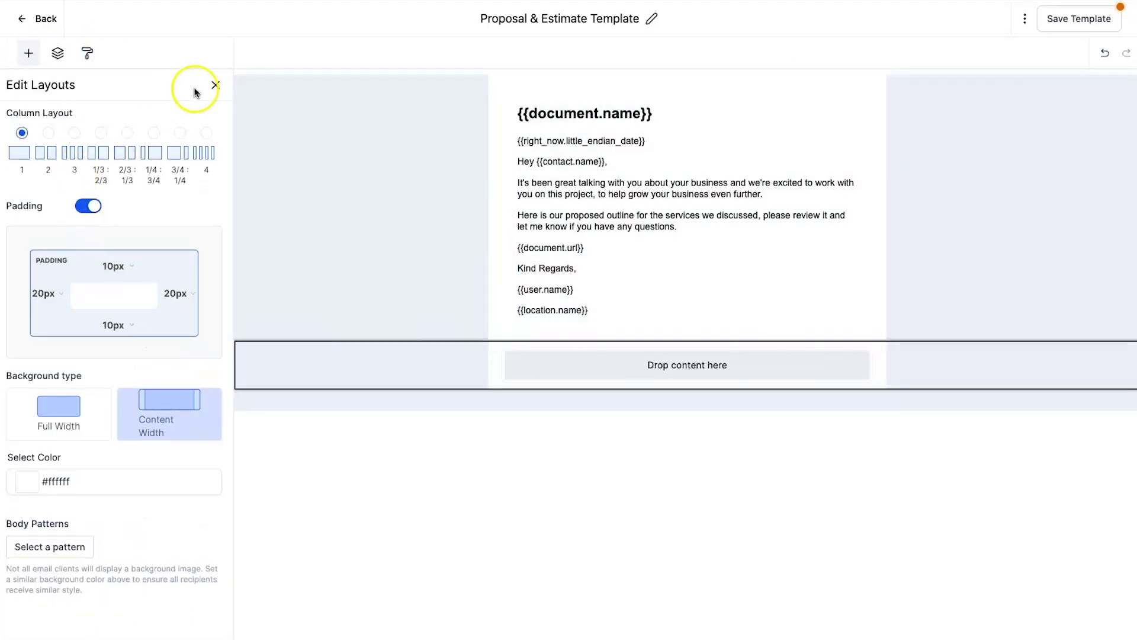
pyautogui.click(216, 86)
pyautogui.moveTo(38, 310); pyautogui.dragTo(705, 371)
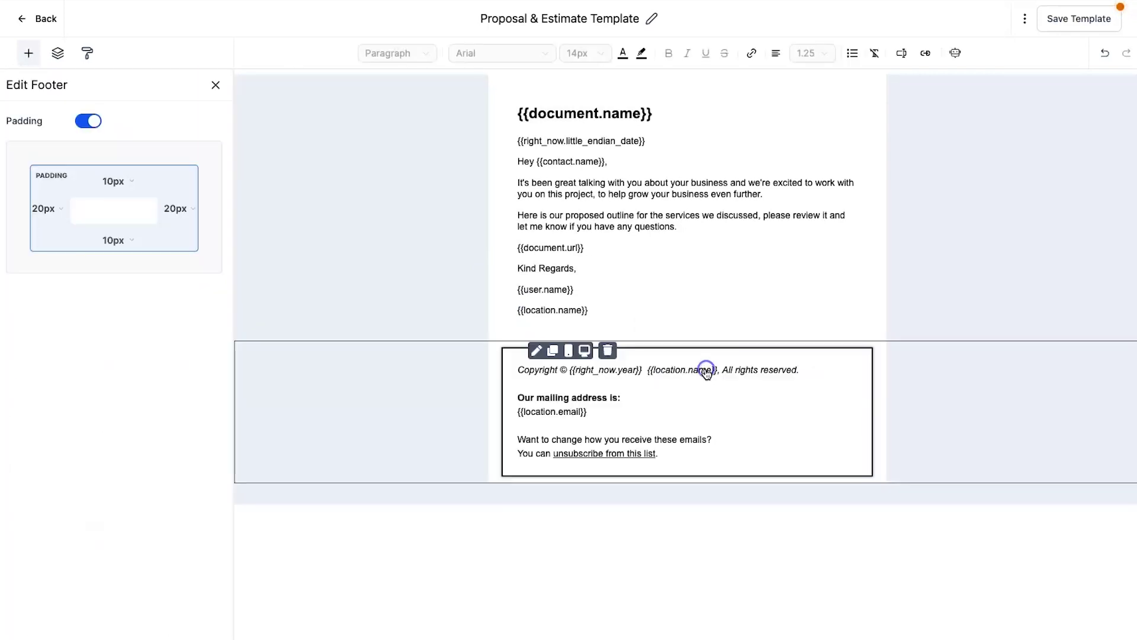
pyautogui.click(608, 413)
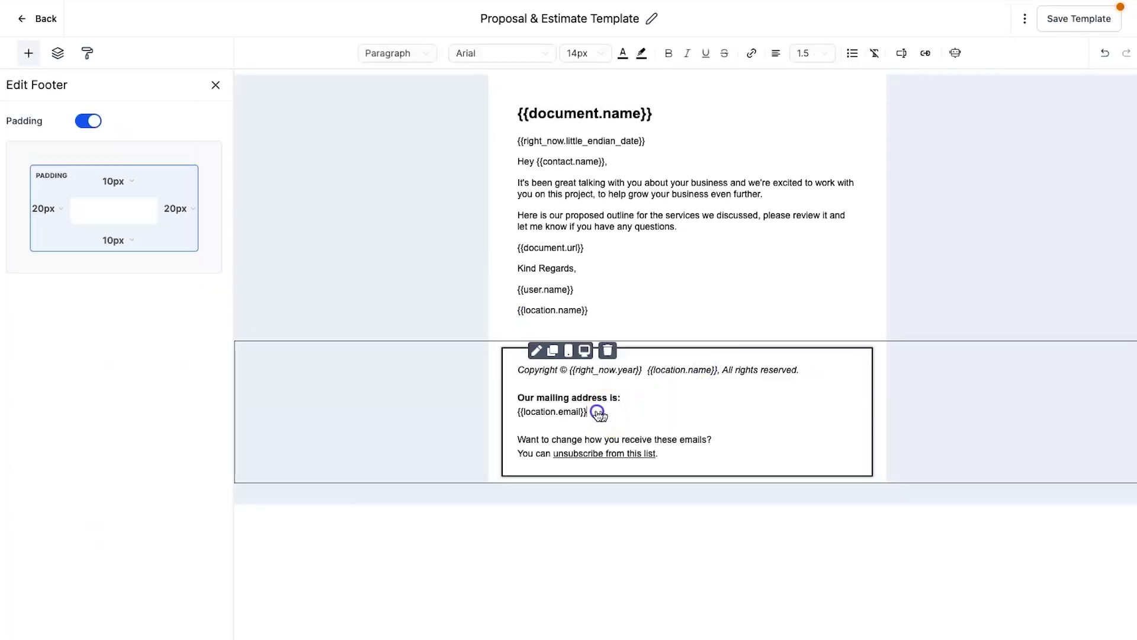
pyautogui.press('BackSpace')
pyautogui.press('BackSpace')
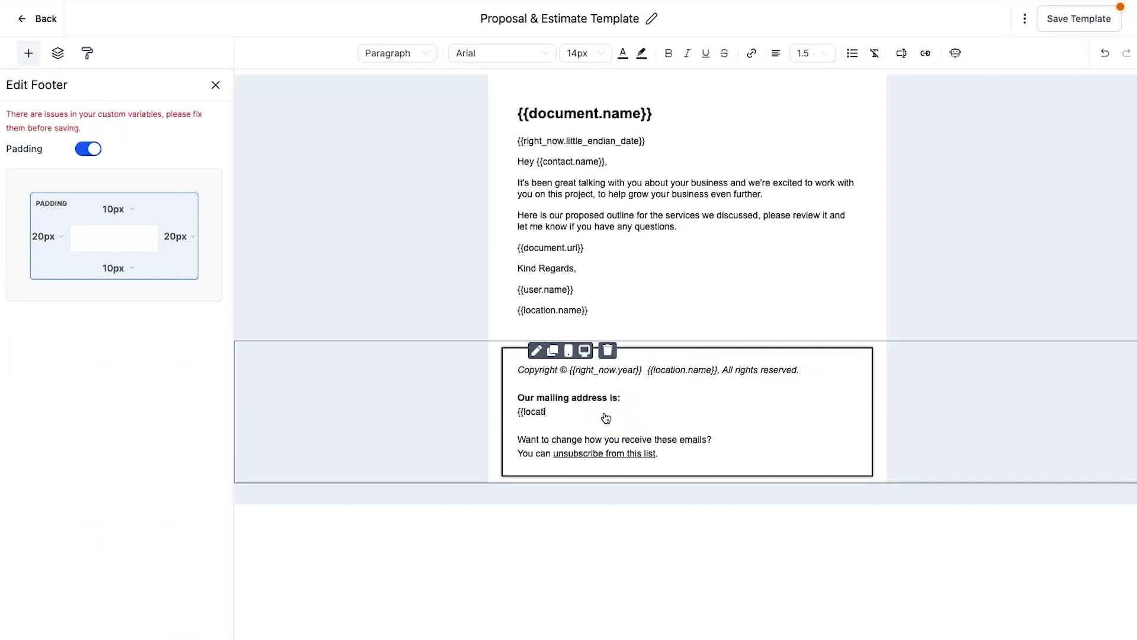
pyautogui.press('BackSpace')
pyautogui.press('BackSpace')
pyautogui.press('BackSpace')
pyautogui.press('BackSpace')
pyautogui.press('BackSpace')
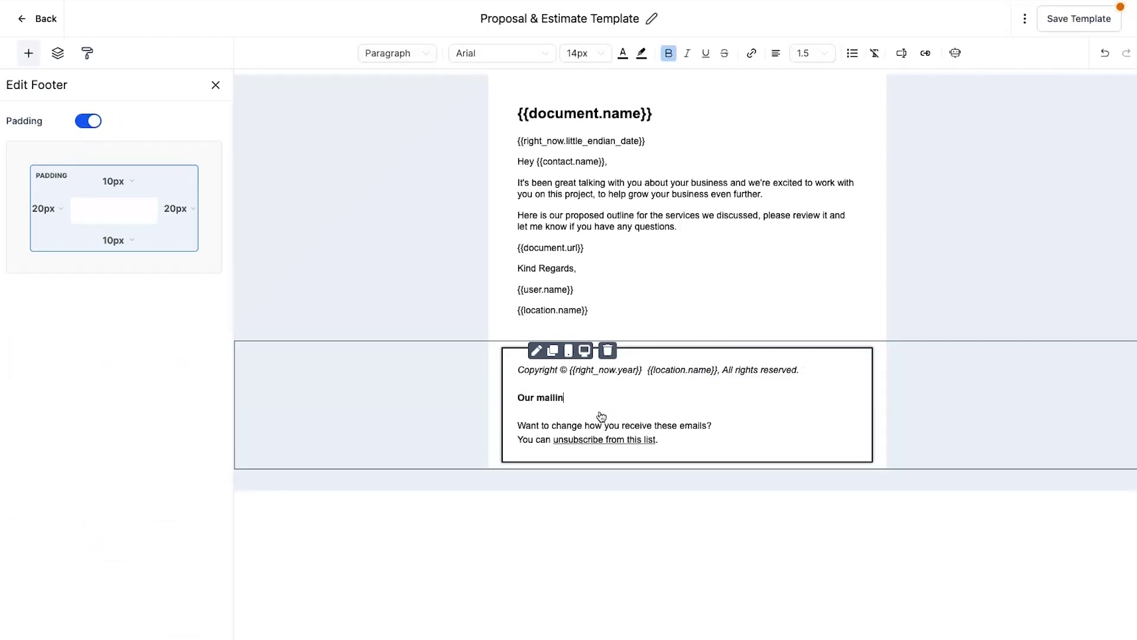
pyautogui.press('BackSpace')
pyautogui.press('BackSpace')
pyautogui.press('BackSpace')
pyautogui.press('BackSpace')
pyautogui.press('BackSpace')
pyautogui.press('BackSpace')
pyautogui.press('BackSpace')
pyautogui.press('BackSpace')
pyautogui.press('BackSpace')
pyautogui.press('BackSpace')
pyautogui.press('BackSpace')
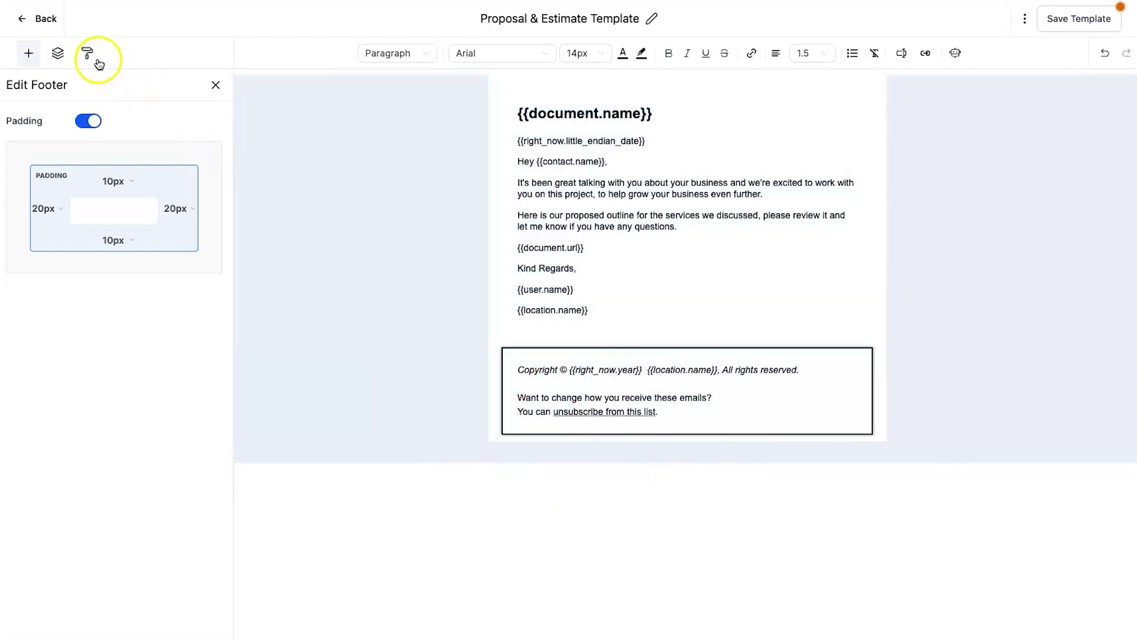
# Set the template background color to white
pyautogui.click(98, 60)
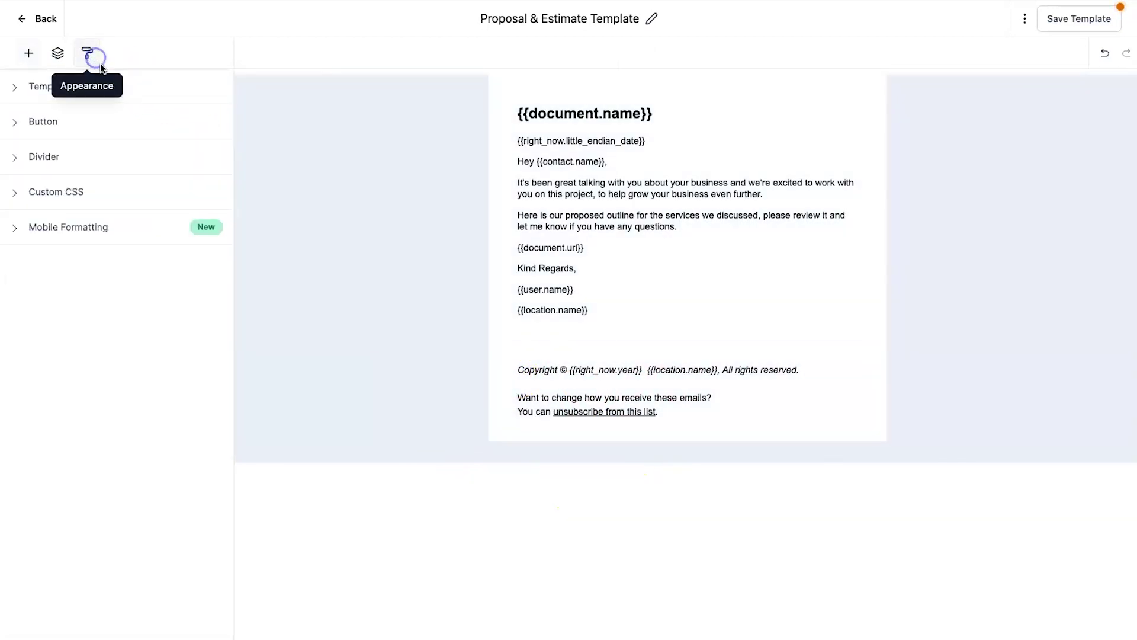
pyautogui.click(43, 84)
pyautogui.click(26, 159)
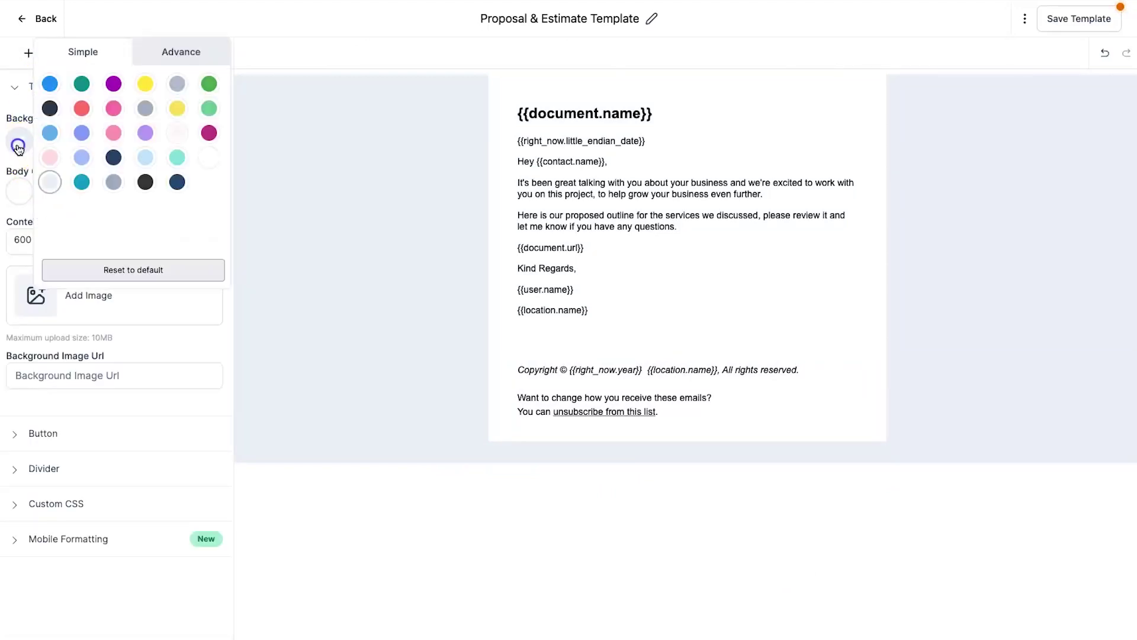
pyautogui.click(205, 161)
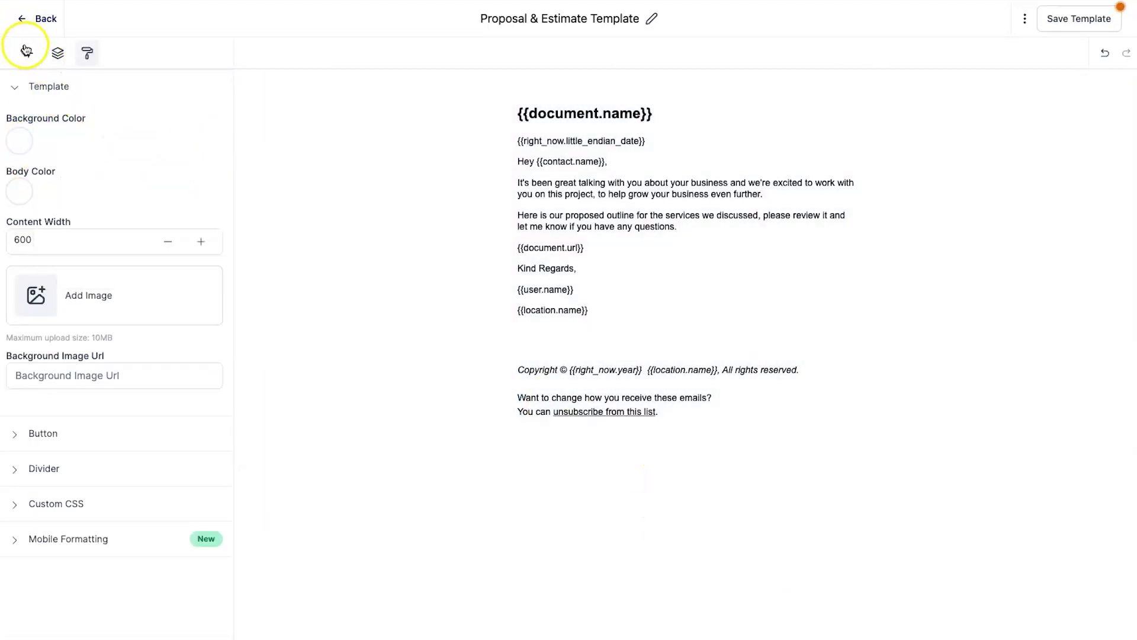
# Place a Logo block at the top of the Proposal & Estimate Template and save it
pyautogui.click(27, 50)
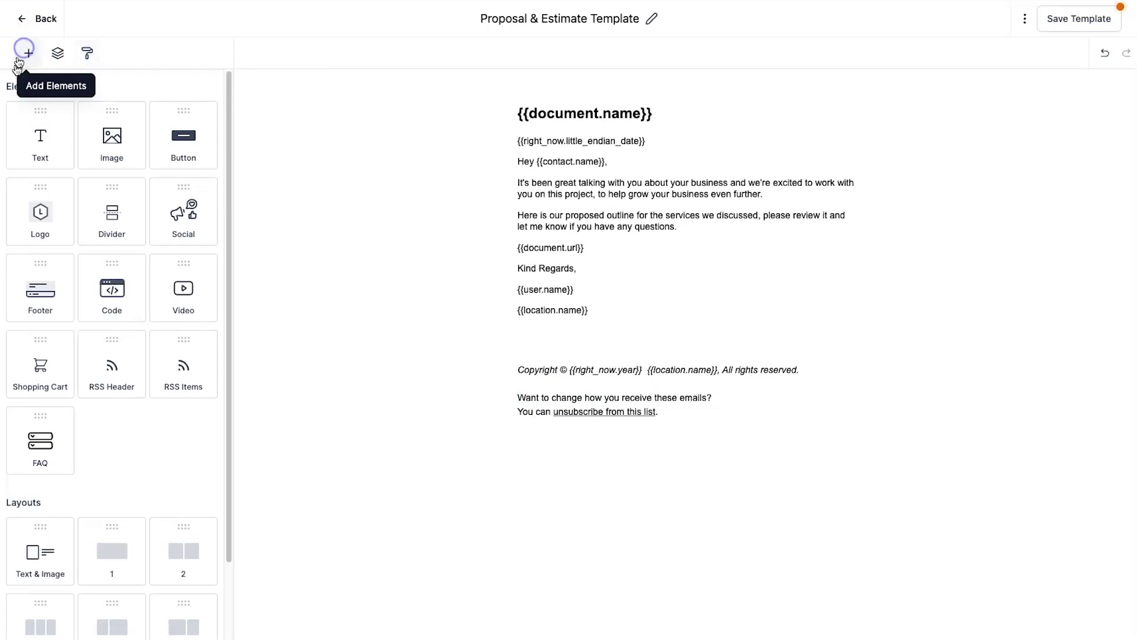
pyautogui.moveTo(110, 142)
pyautogui.mouseDown()
pyautogui.moveTo(372, 122)
pyautogui.moveTo(112, 142)
pyautogui.mouseUp()
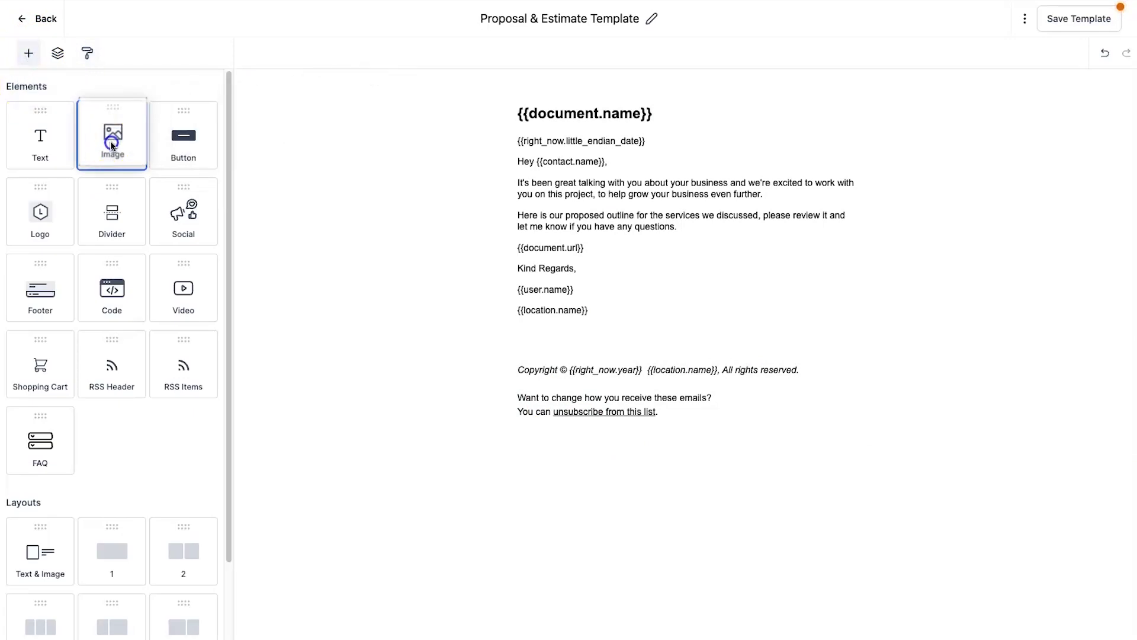
pyautogui.moveTo(24, 234); pyautogui.dragTo(665, 85)
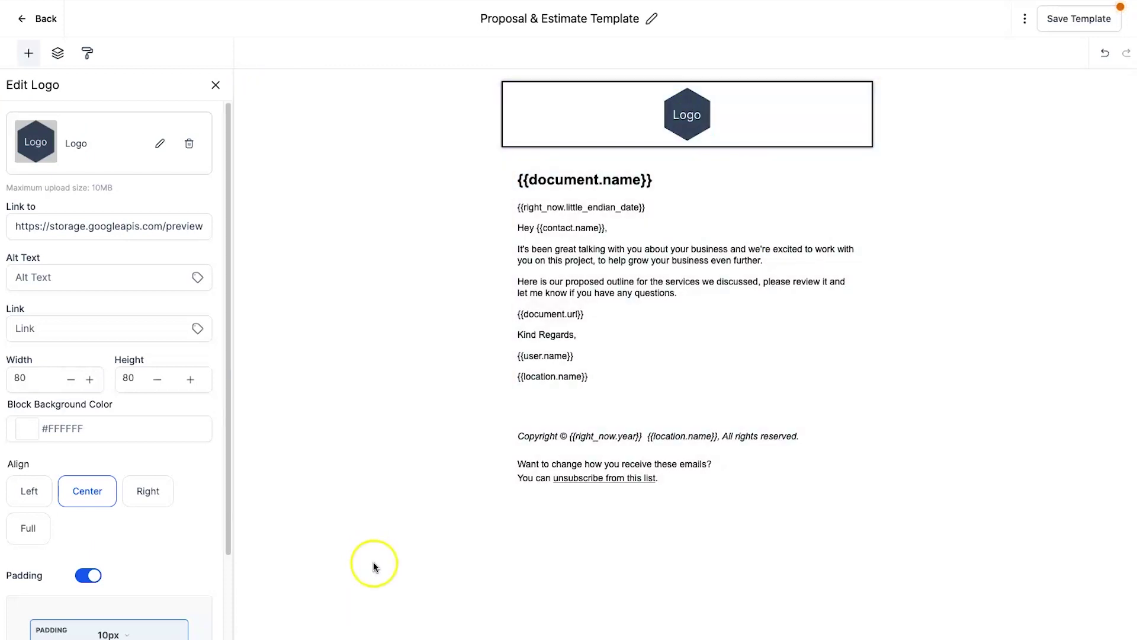
pyautogui.click(1061, 28)
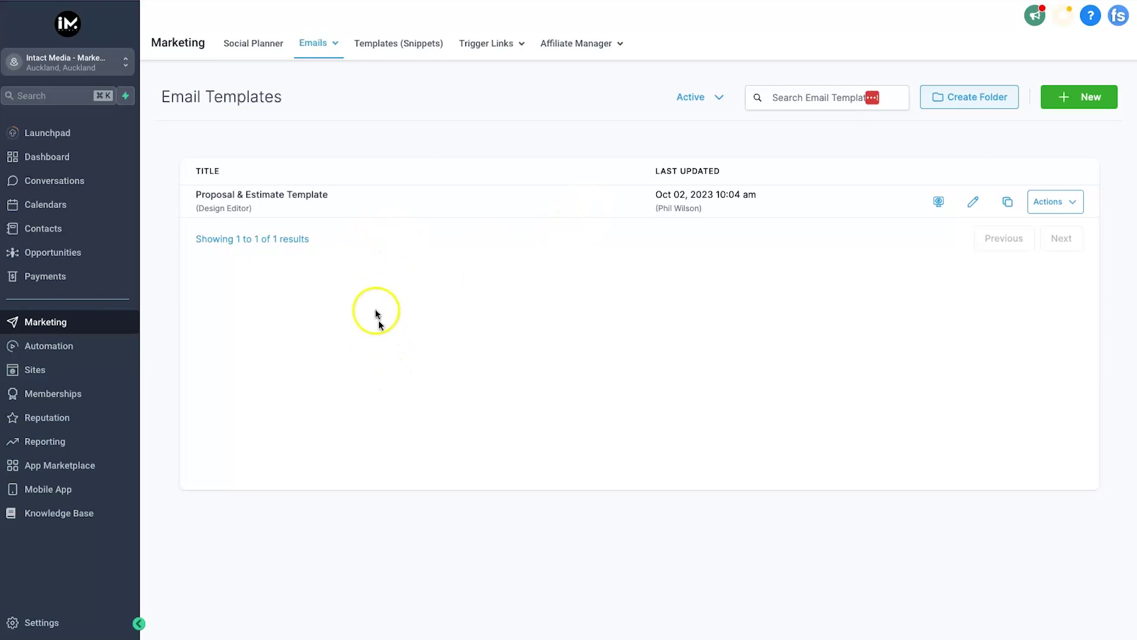
# From Payments, go to Proposals & Estimates, show Waiting for others, and open Settings
pyautogui.click(87, 278)
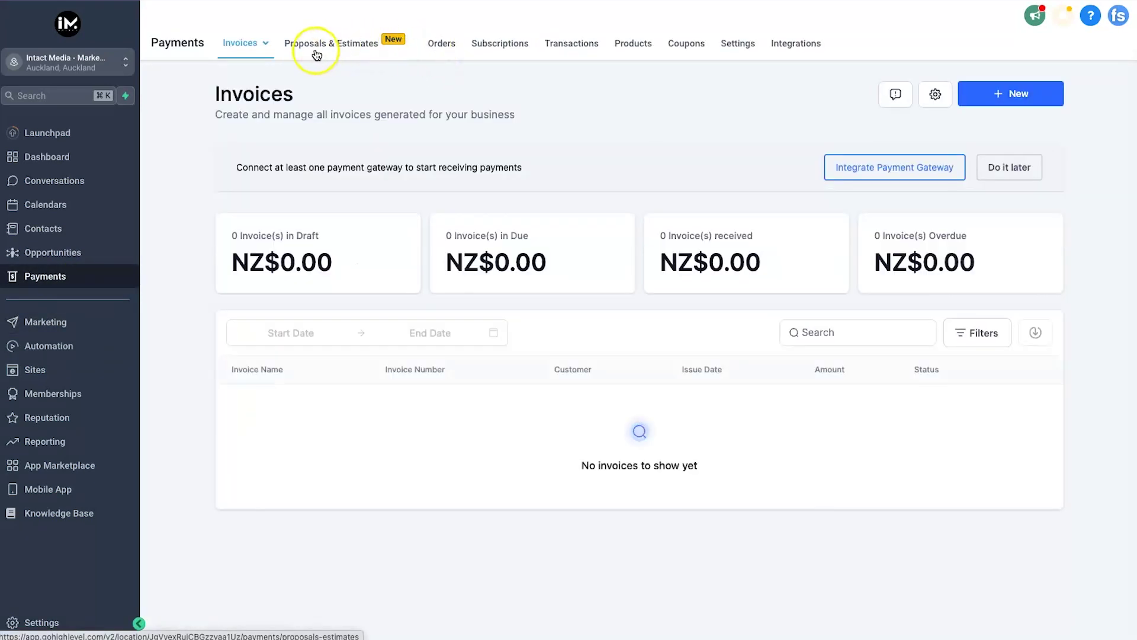
pyautogui.click(346, 43)
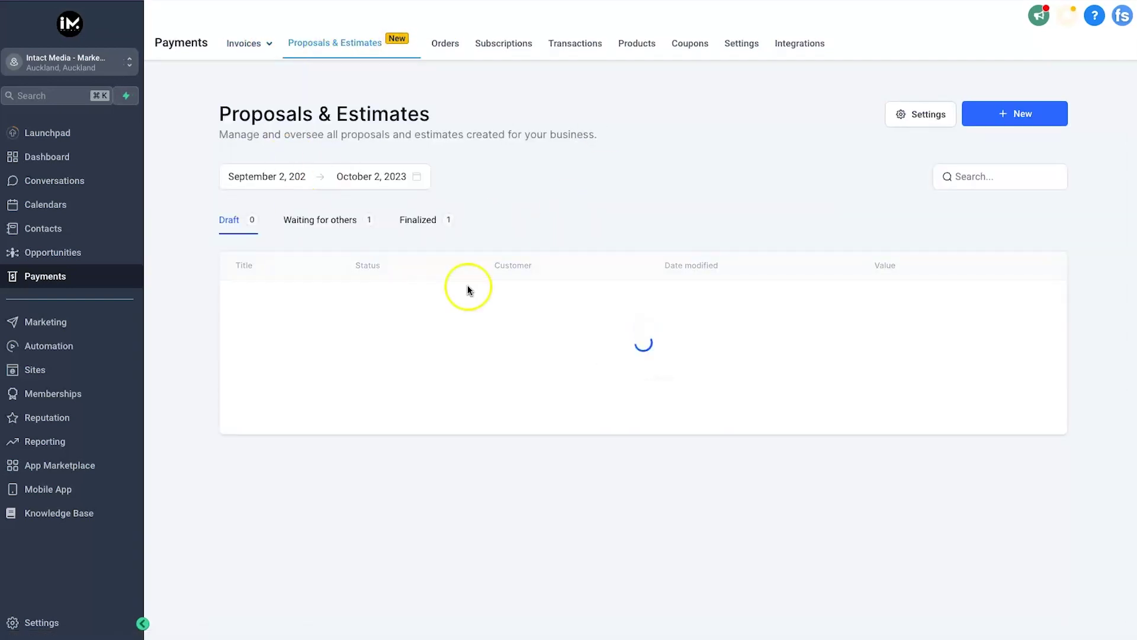
pyautogui.click(335, 231)
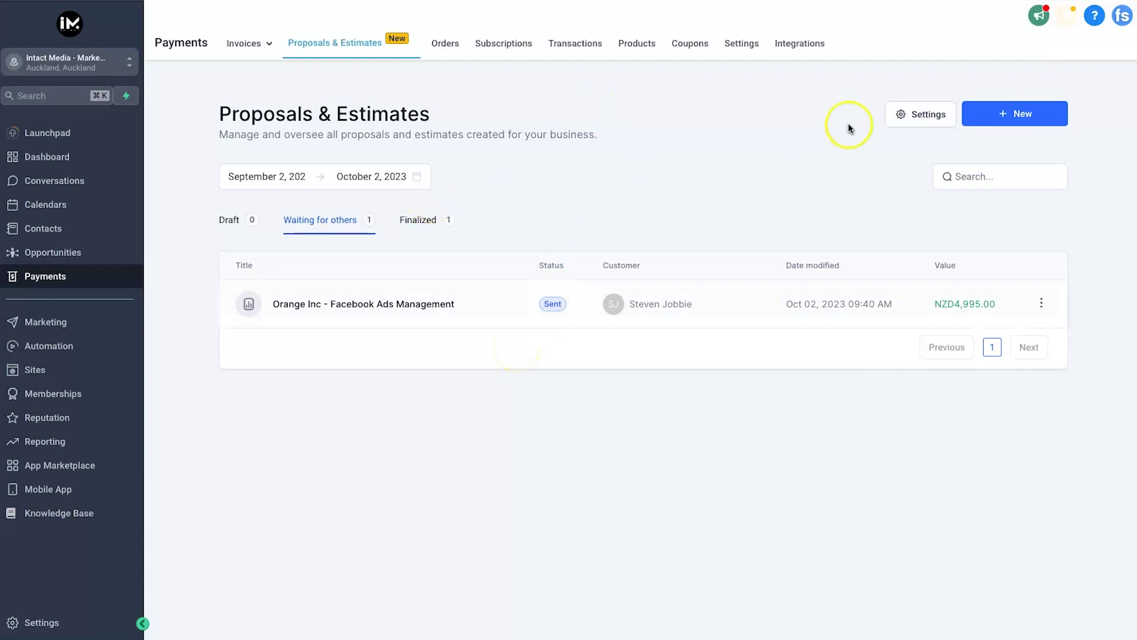
pyautogui.click(901, 113)
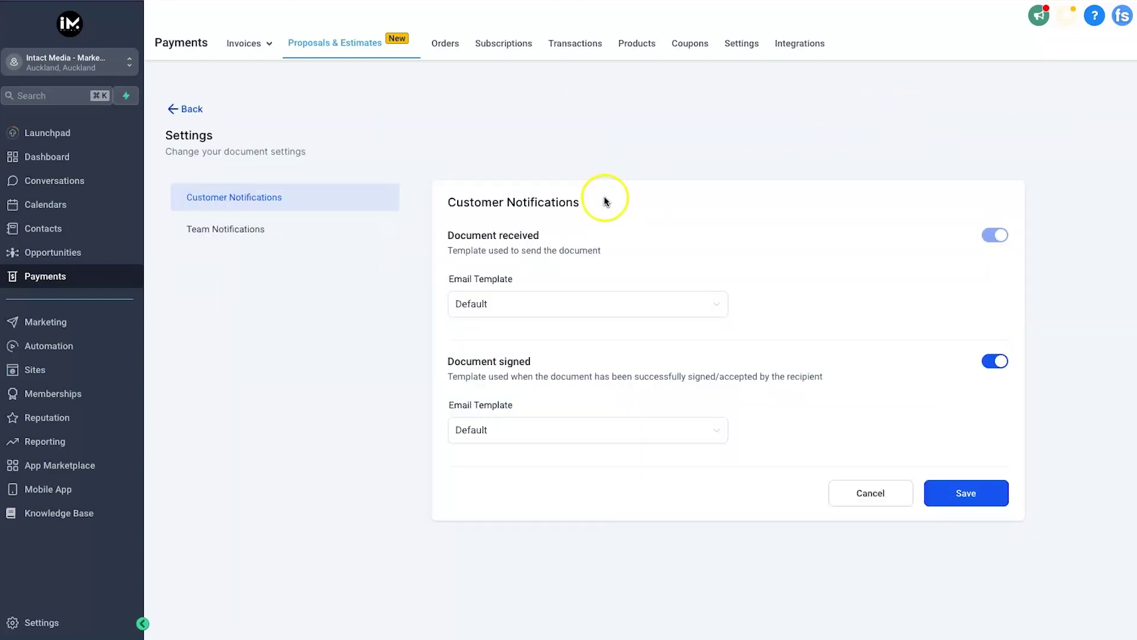
# Review the Customer Notifications heading and the Document received description
pyautogui.tripleClick(500, 279)
pyautogui.click(546, 276)
pyautogui.moveTo(450, 201); pyautogui.dragTo(543, 205)
pyautogui.click(591, 205)
pyautogui.moveTo(449, 235); pyautogui.dragTo(614, 254)
pyautogui.click(618, 251)
# Check the Document received template options, leave it on Default, and bring in the earlier proposal email
pyautogui.click(599, 298)
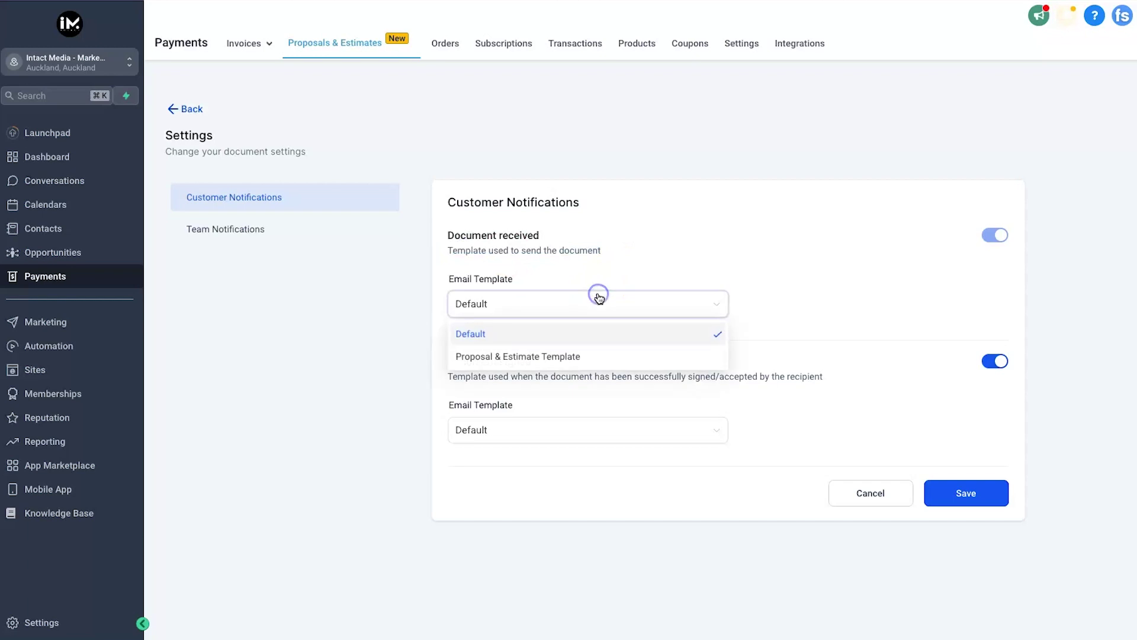
pyautogui.click(599, 296)
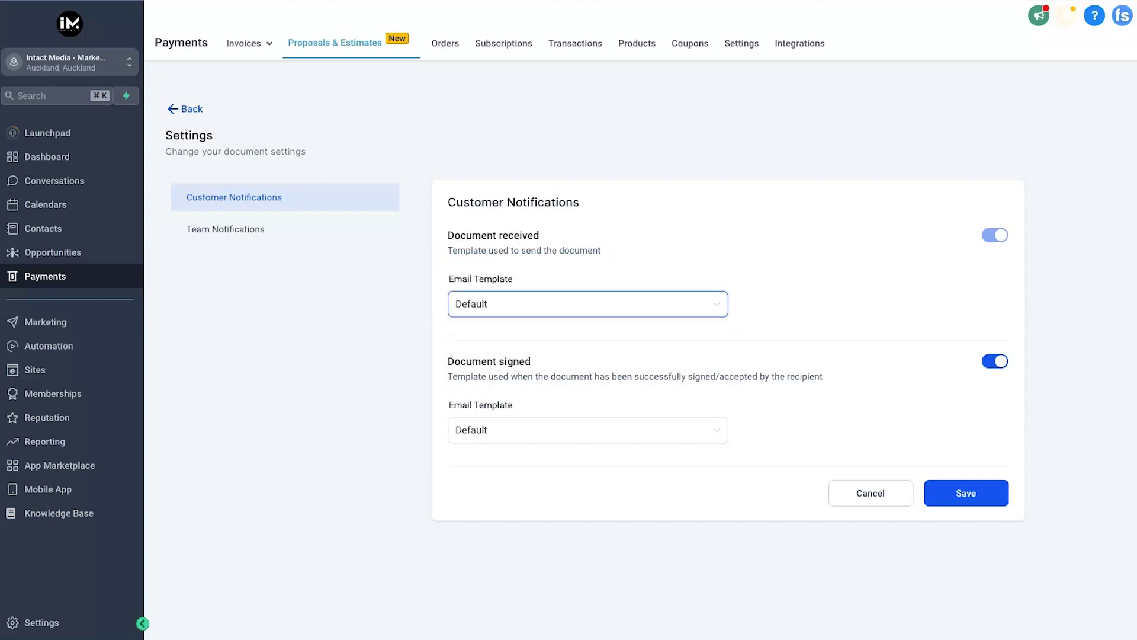
pyautogui.moveTo(1136, 4); pyautogui.dragTo(435, 4)
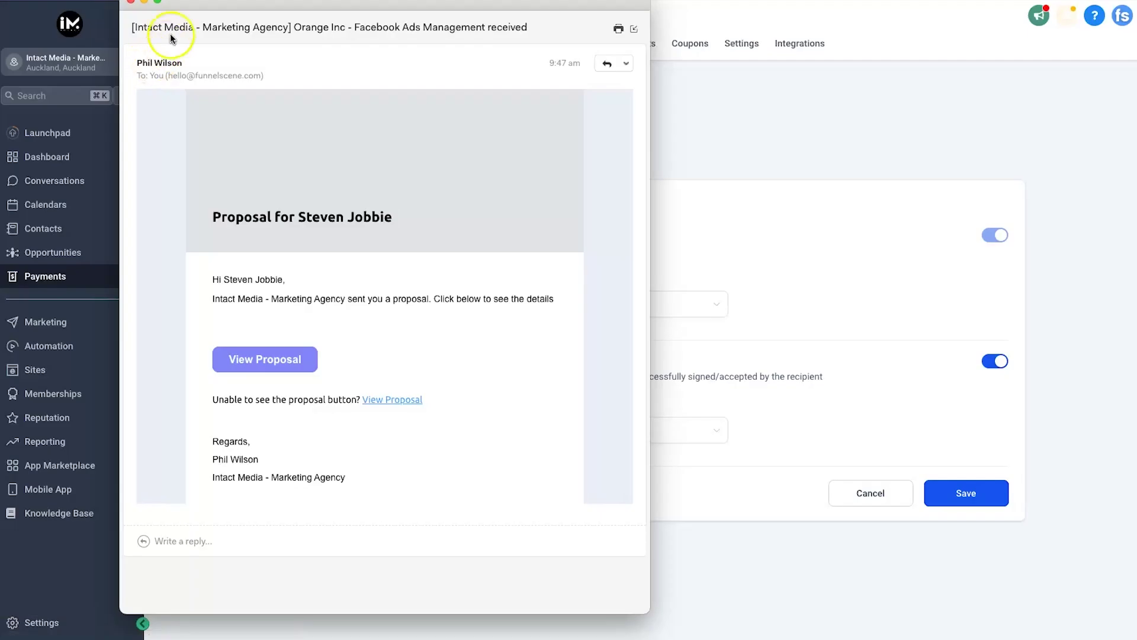
# Close the earlier default proposal email window in Apple Mail
pyautogui.moveTo(185, 8); pyautogui.dragTo(191, 20)
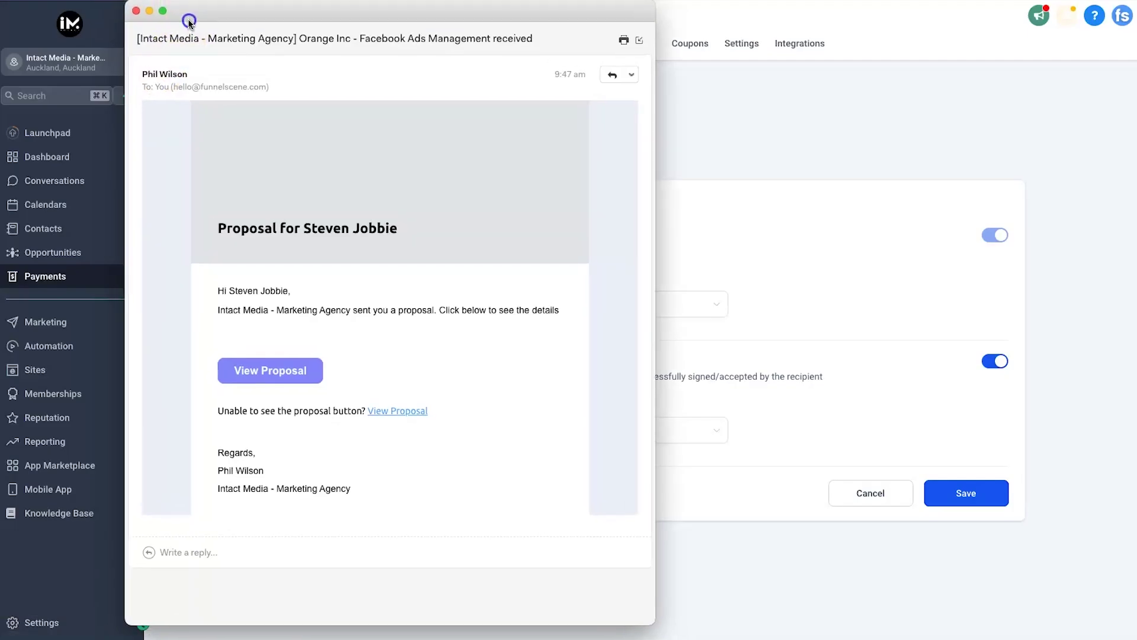
pyautogui.click(137, 11)
# Assign Proposal & Estimate Template to Document received, save, and return to Waiting for others proposals
pyautogui.click(529, 303)
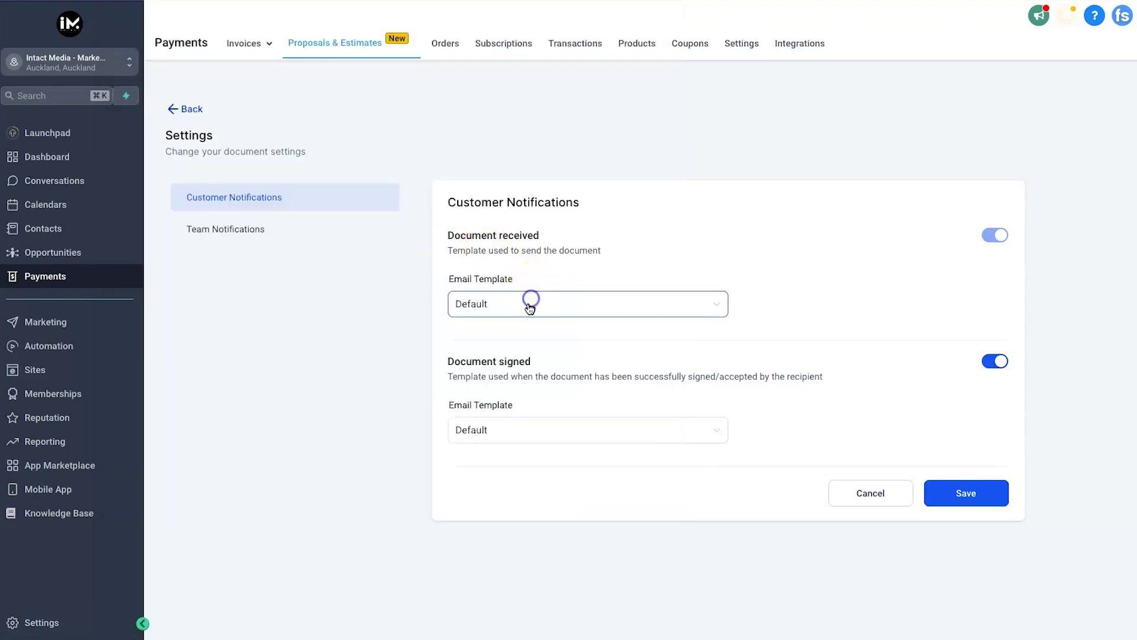
pyautogui.click(511, 356)
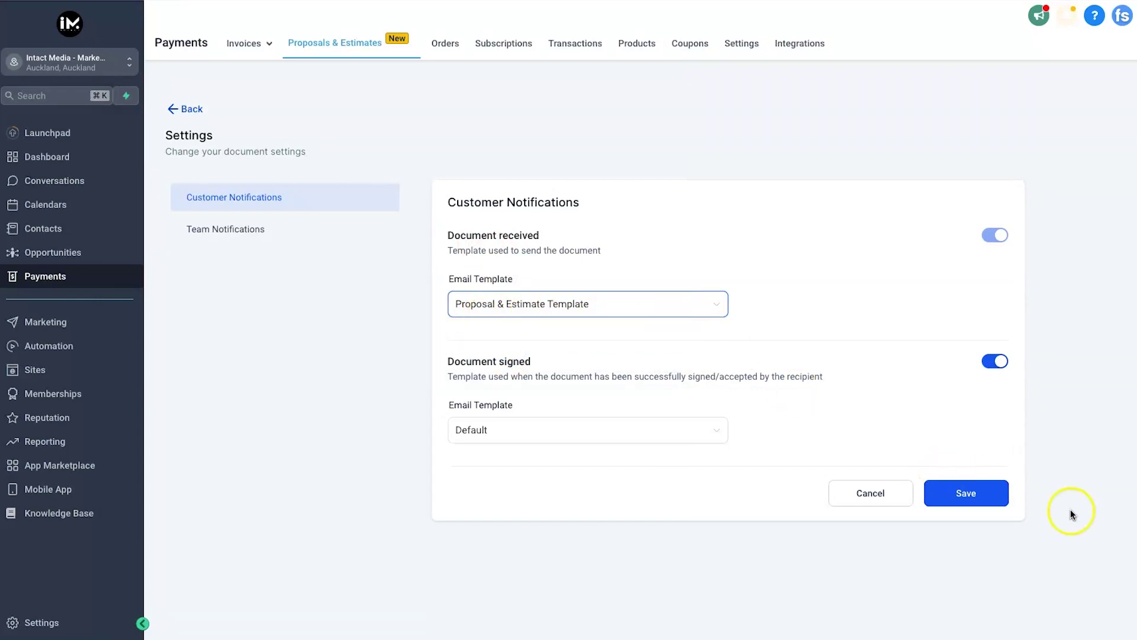
pyautogui.click(970, 502)
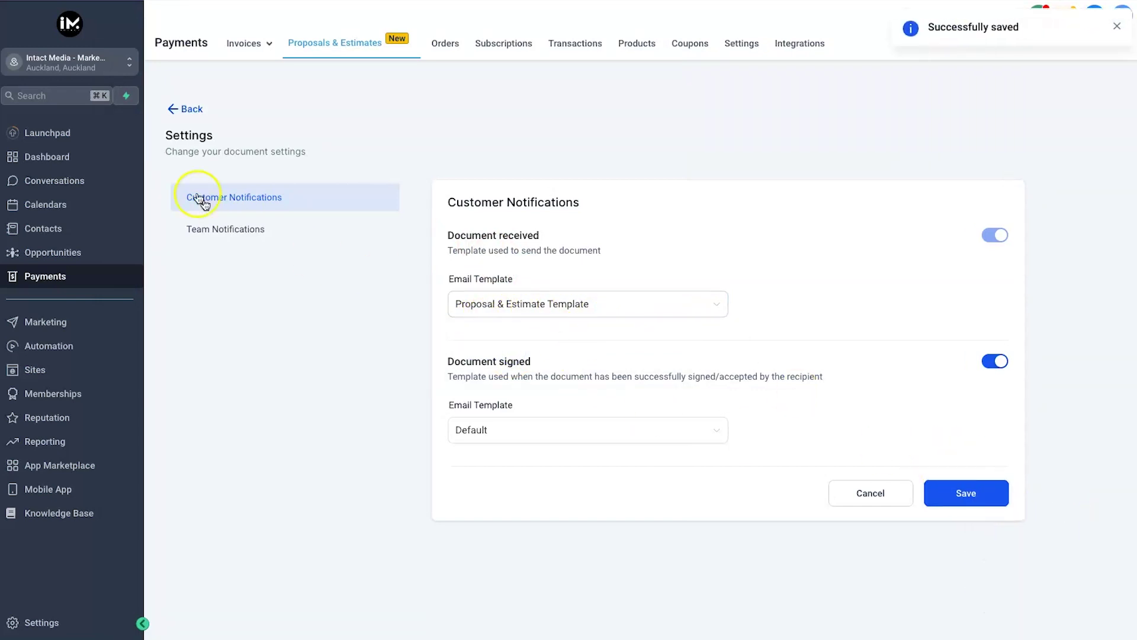
pyautogui.click(178, 117)
pyautogui.click(348, 222)
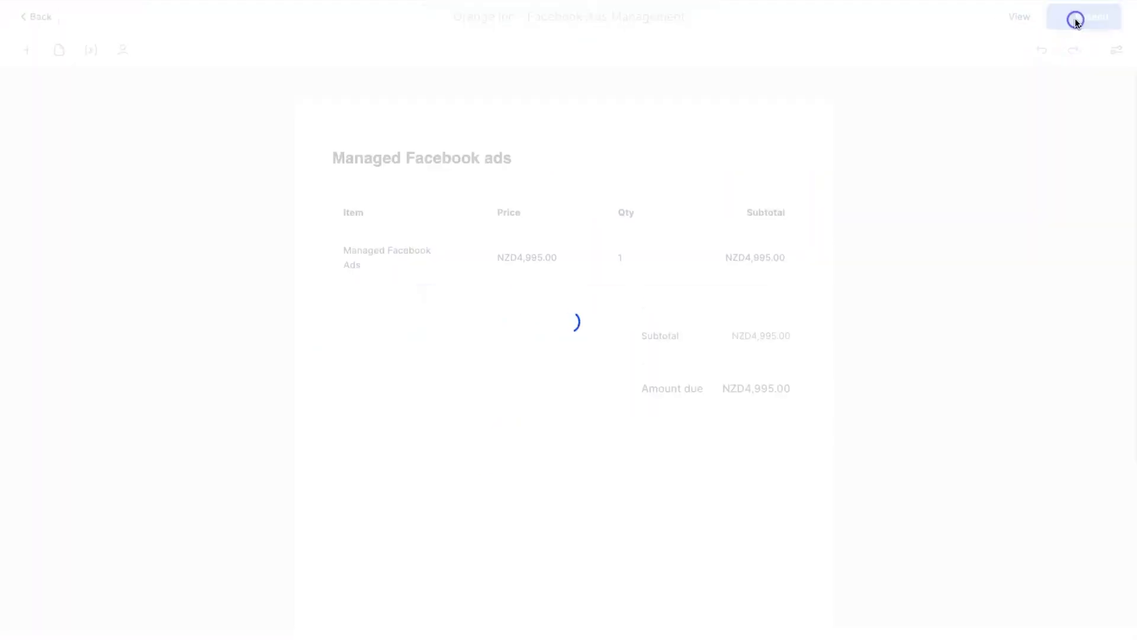
# Leave the resent Orange Inc - Facebook Ads Management proposal and go back
pyautogui.click(37, 18)
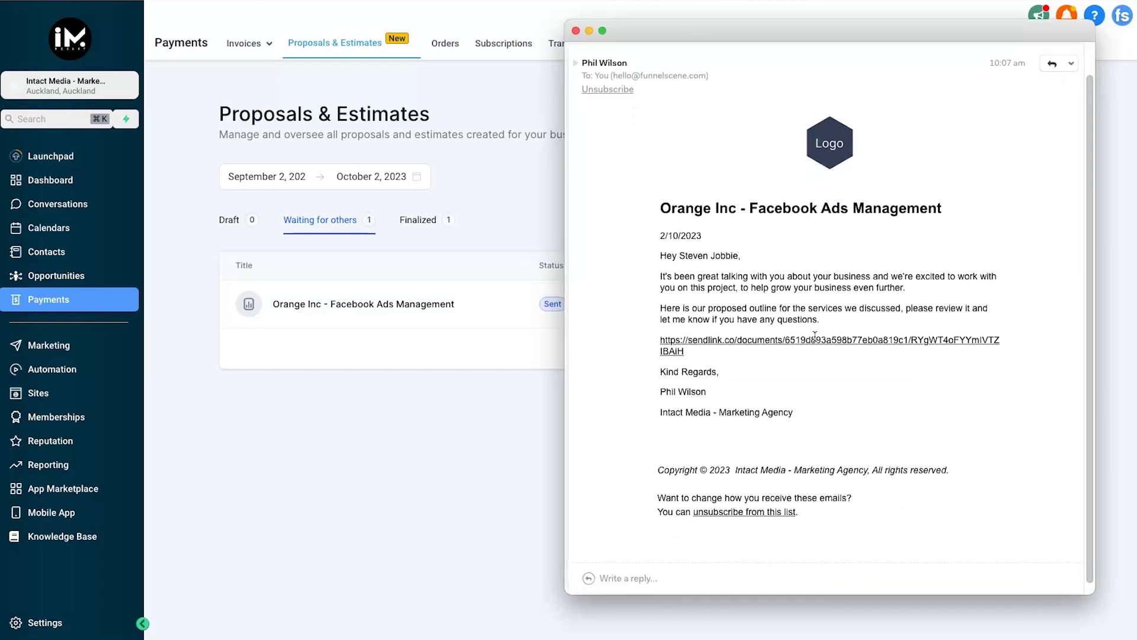
# Position the old default proposal email beside the new template email
pyautogui.moveTo(1083, 261); pyautogui.dragTo(1083, 240)
pyautogui.moveTo(0, 27); pyautogui.dragTo(247, 28)
pyautogui.moveTo(252, 31); pyautogui.dragTo(256, 29)
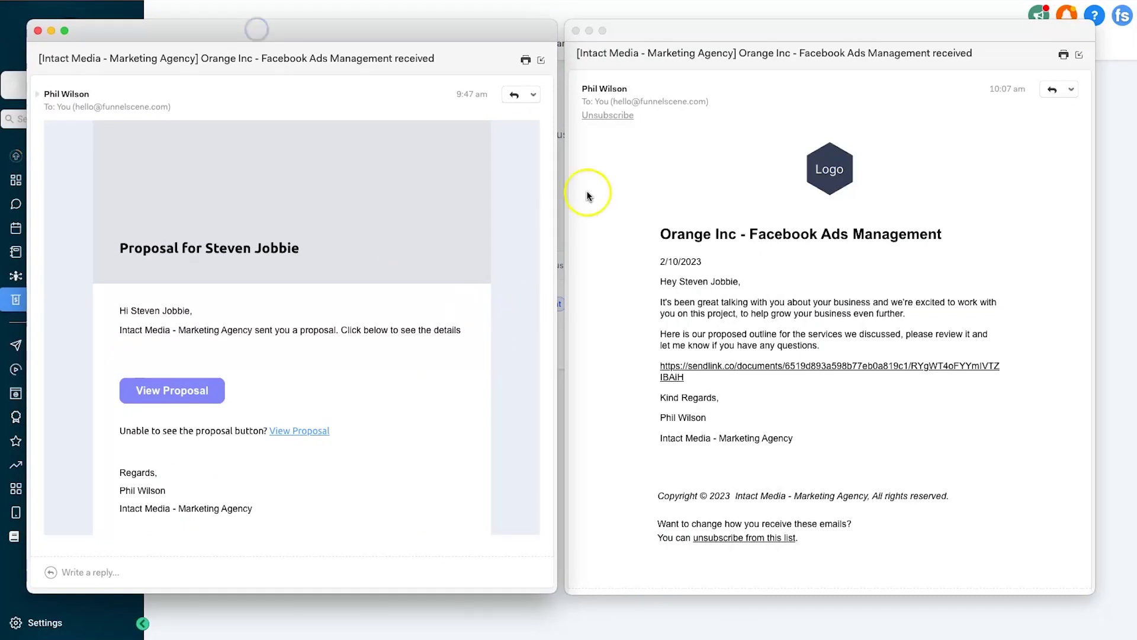
# Compare the new email's filled-in name, date, document heading, link and signature, then return to HighLevel
pyautogui.click(678, 280)
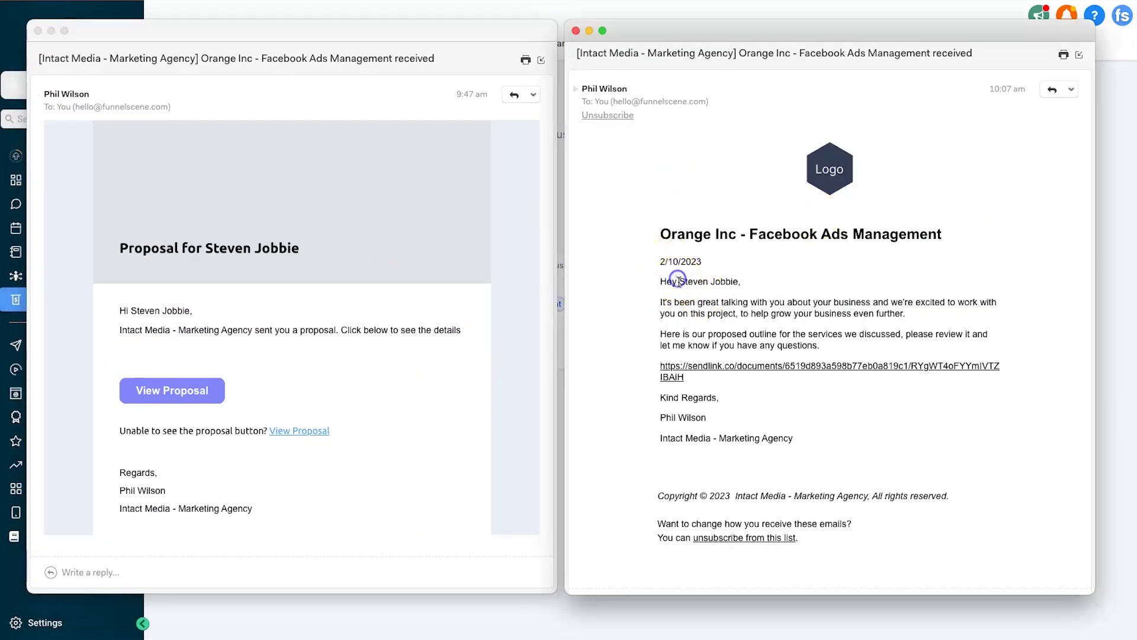
pyautogui.click(758, 283)
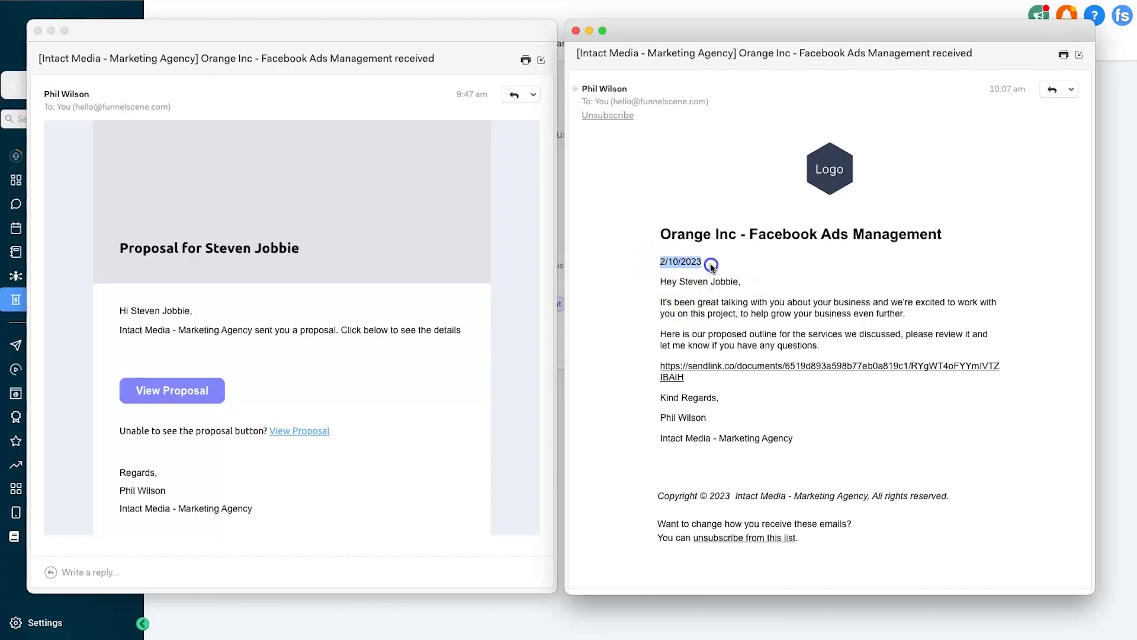
pyautogui.moveTo(656, 236); pyautogui.dragTo(942, 239)
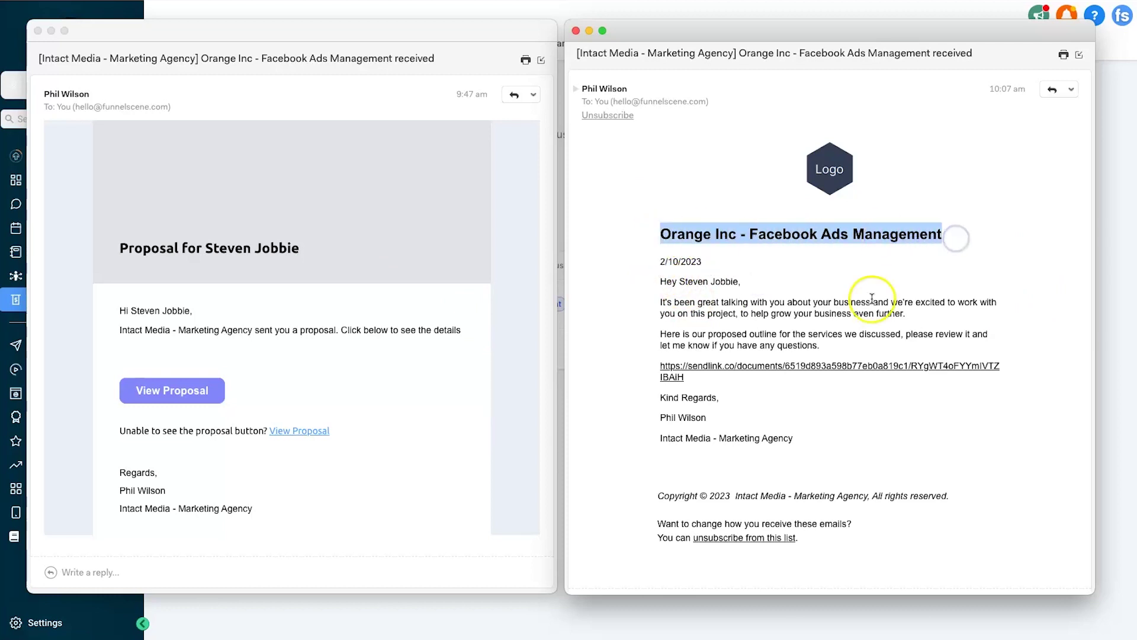
pyautogui.moveTo(685, 374); pyautogui.dragTo(645, 367)
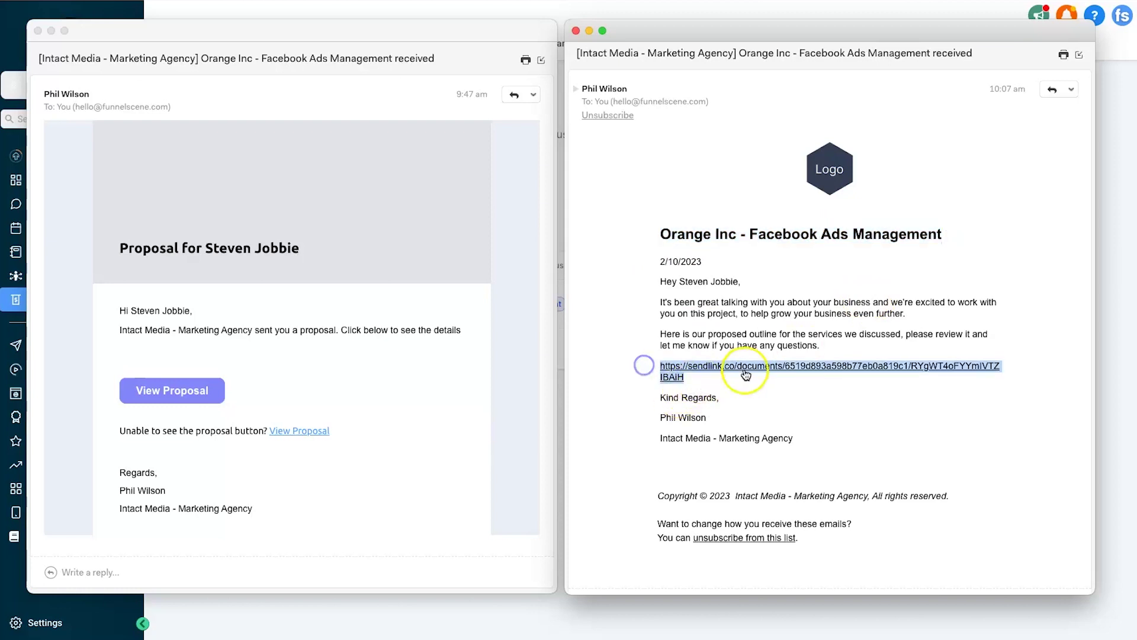
pyautogui.moveTo(648, 418); pyautogui.dragTo(753, 420)
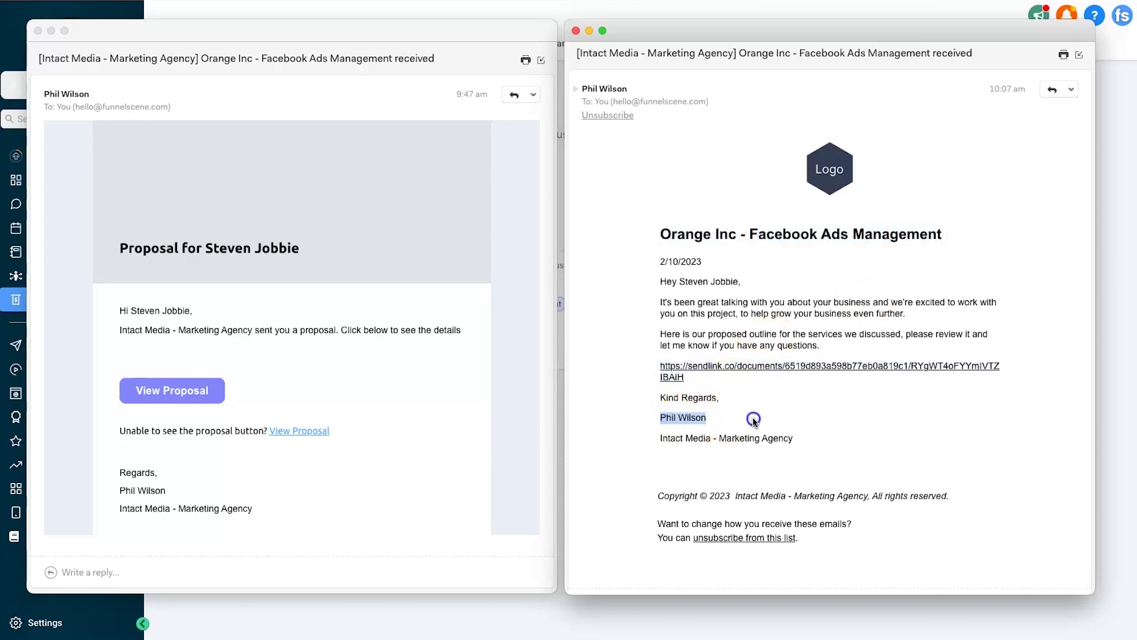
pyautogui.moveTo(645, 465)
pyautogui.mouseDown()
pyautogui.moveTo(642, 434)
pyautogui.moveTo(810, 443)
pyautogui.moveTo(663, 439)
pyautogui.moveTo(785, 439)
pyautogui.mouseUp()
pyautogui.click(783, 439)
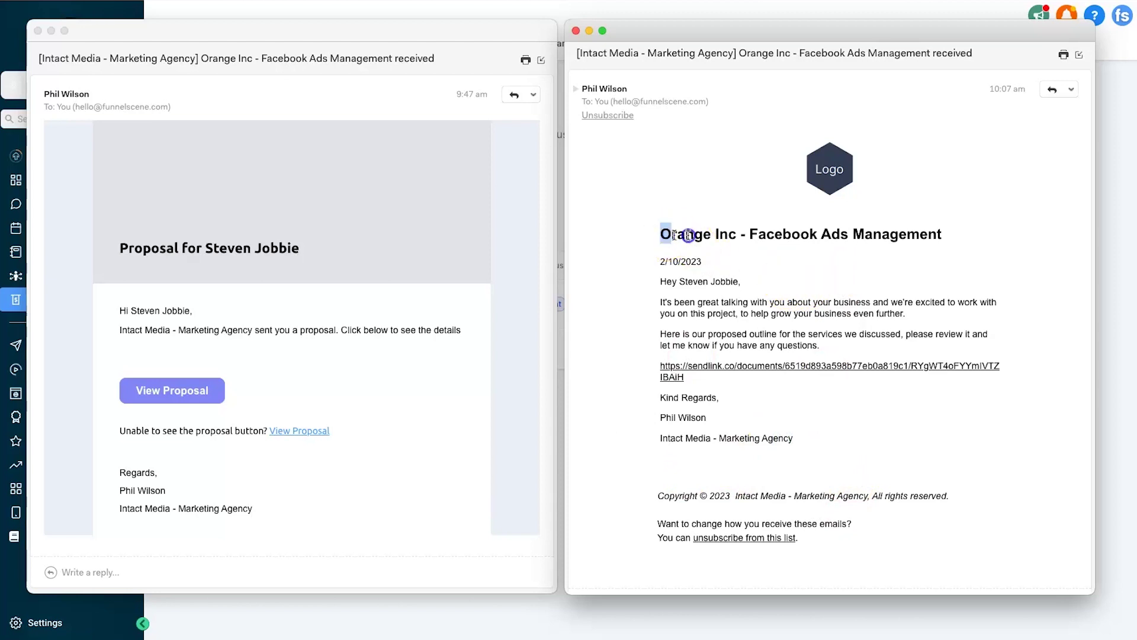
pyautogui.moveTo(661, 234); pyautogui.dragTo(948, 239)
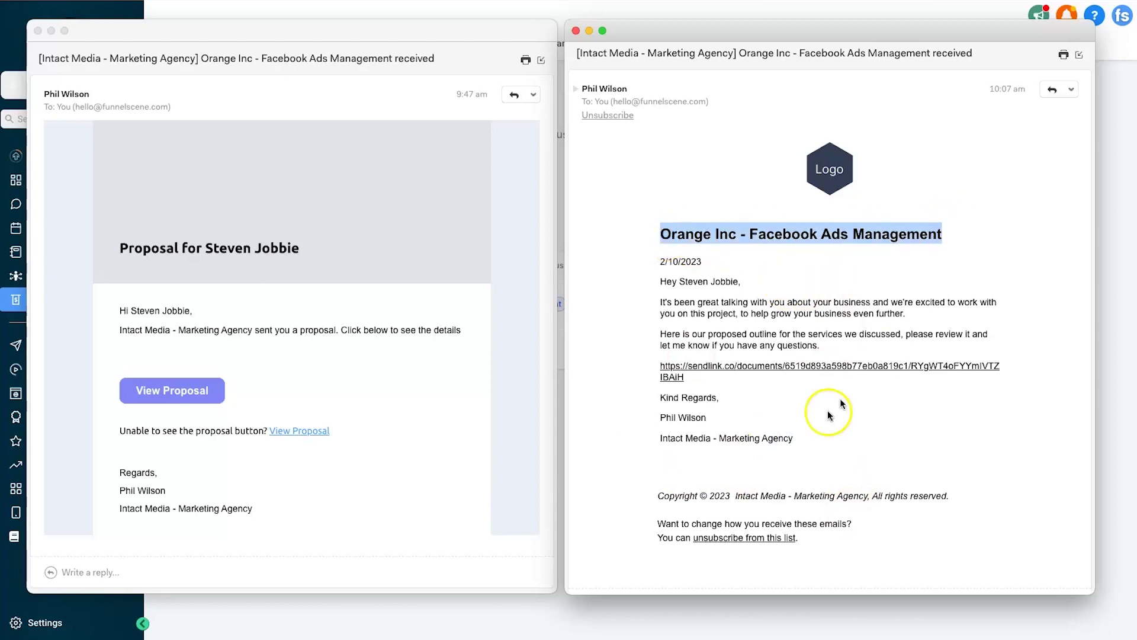
pyautogui.click(638, 610)
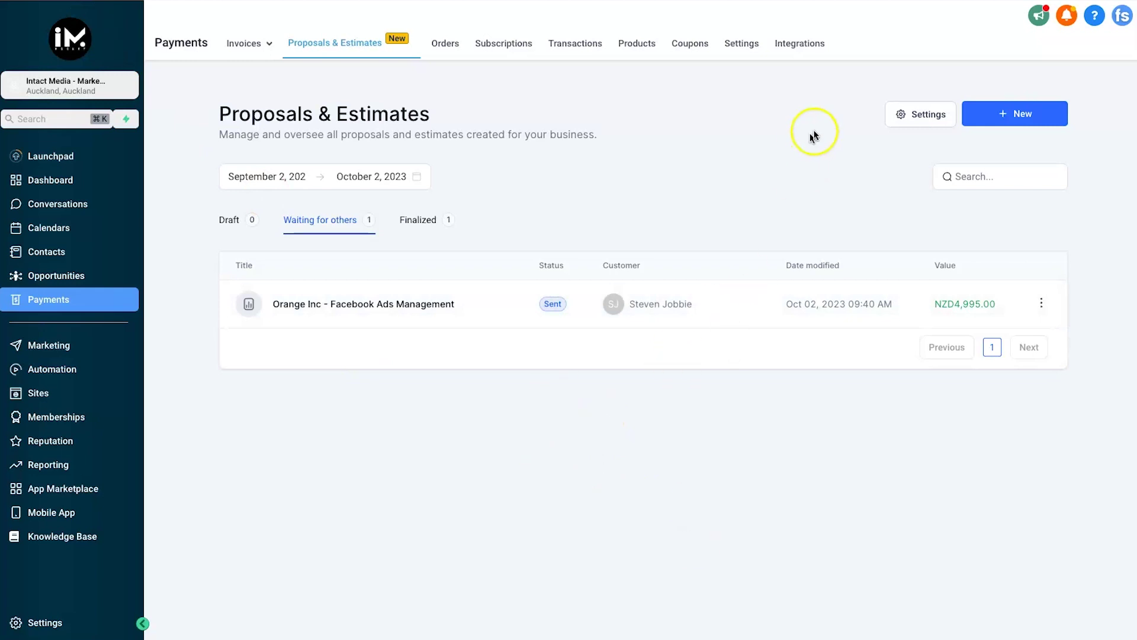
# Reopen the document settings and review the Document signed heading and description
pyautogui.click(911, 115)
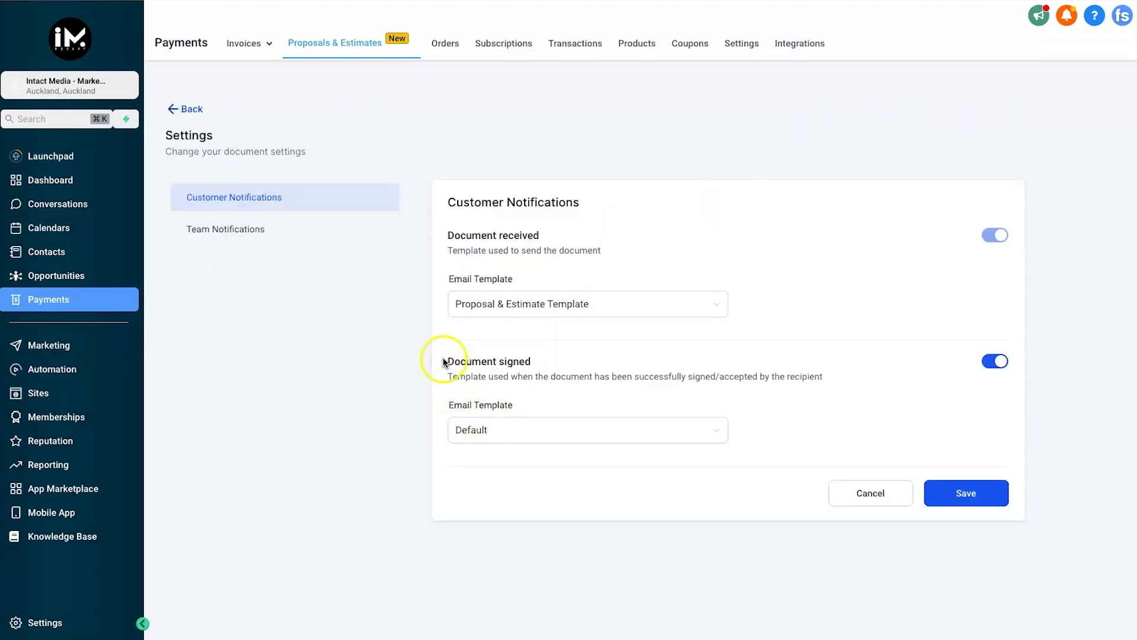
pyautogui.moveTo(446, 361); pyautogui.dragTo(519, 363)
pyautogui.moveTo(448, 377); pyautogui.dragTo(874, 384)
pyautogui.click(874, 384)
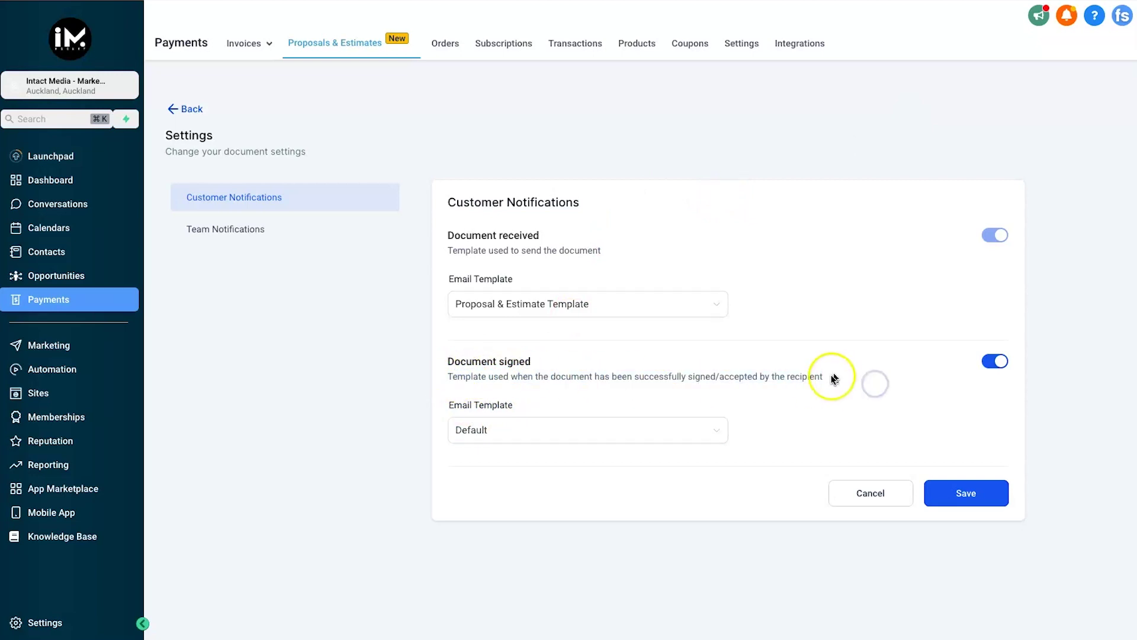